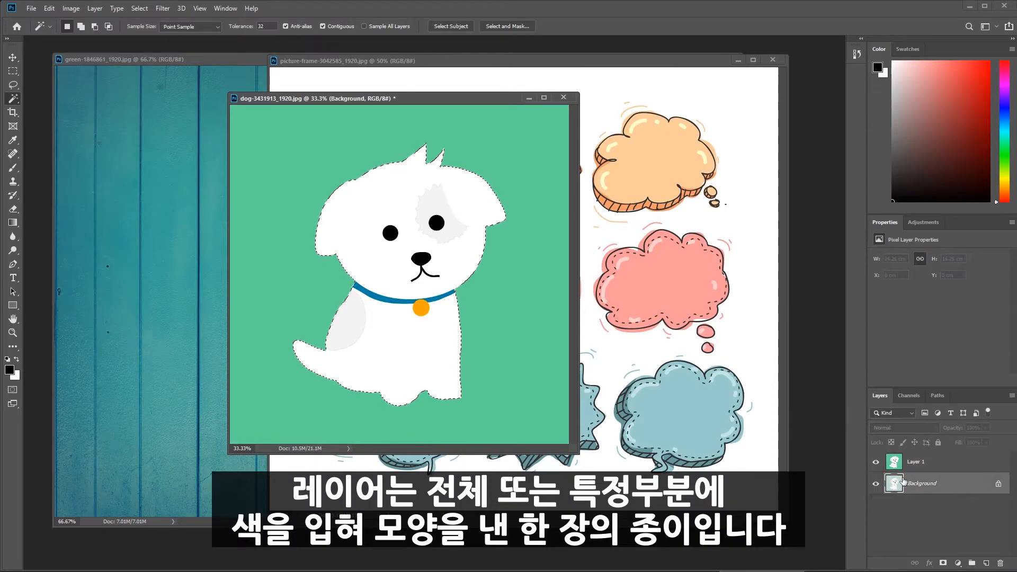
- Place the cut-out dog into the green wood background document and scale it to about 69% near the middle
click(13, 57)
drag(449, 240, 418, 215)
key(ctrl+minus)
key(ctrl+minus)
key(ctrl+t)
drag(524, 121, 503, 201)
drag(386, 252, 386, 267)
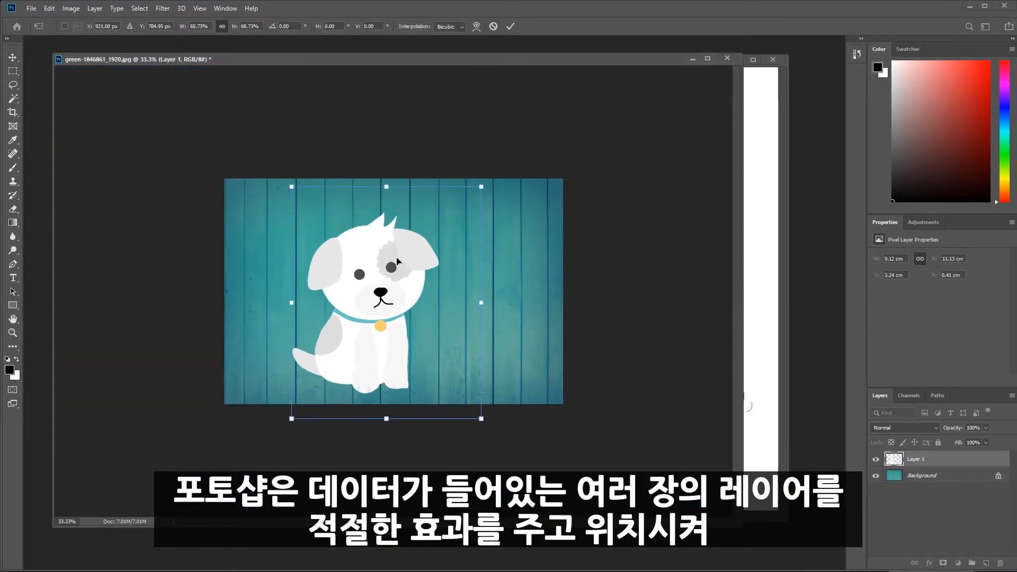
key(Return)
- Copy the orange oval speech bubble from the picture-frame image and paste it into the dog composition
key(ctrl+Tab)
key(m)
drag(295, 101, 449, 214)
key(ctrl+c)
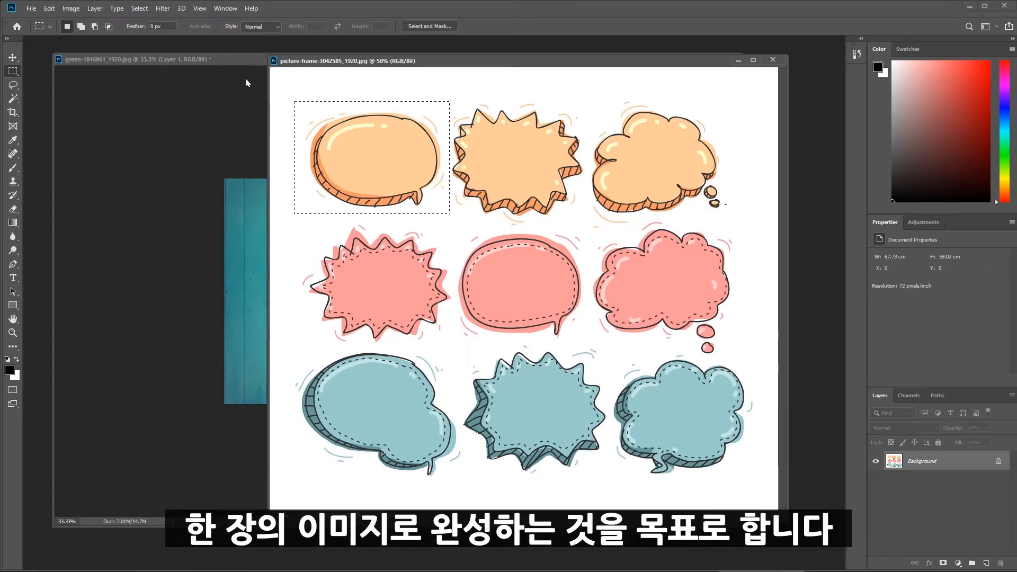
key(ctrl+Tab)
key(ctrl+v)
- Position the speech bubble above and to the right of the dog and flip it horizontally
click(12, 57)
drag(403, 297, 446, 228)
key(ctrl+t)
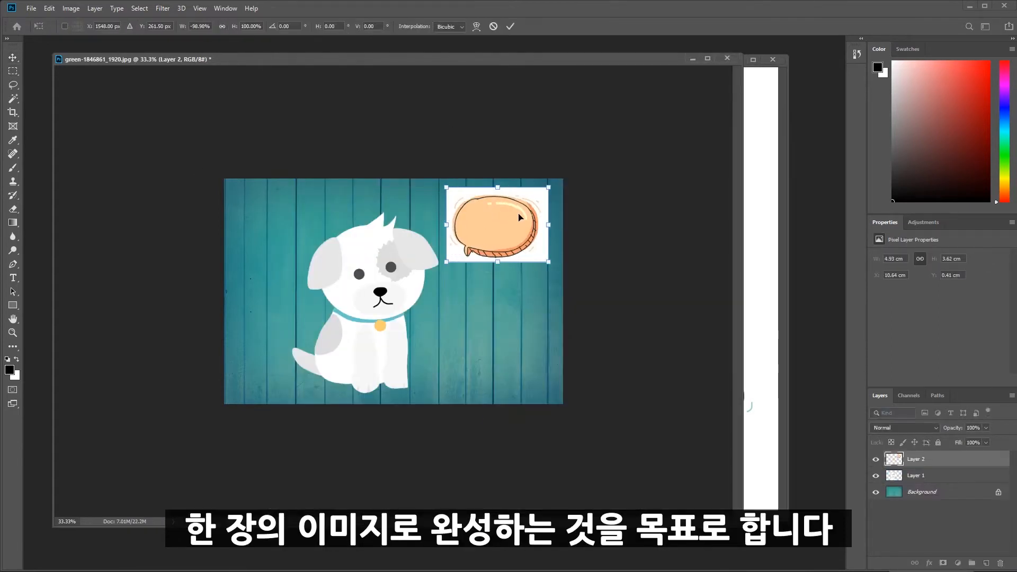
key(Return)
- Delete the white area around the speech bubble with the Magic Wand and deselect
key(w)
click(545, 242)
key(Delete)
key(ctrl+d)
- Enlarge the speech bubble slightly, then shift the bubble and the dog a little to the left
click(12, 57)
key(ctrl+t)
drag(541, 194, 549, 189)
drag(503, 227, 490, 225)
key(Return)
drag(395, 244, 380, 245)
key(ctrl+plus)
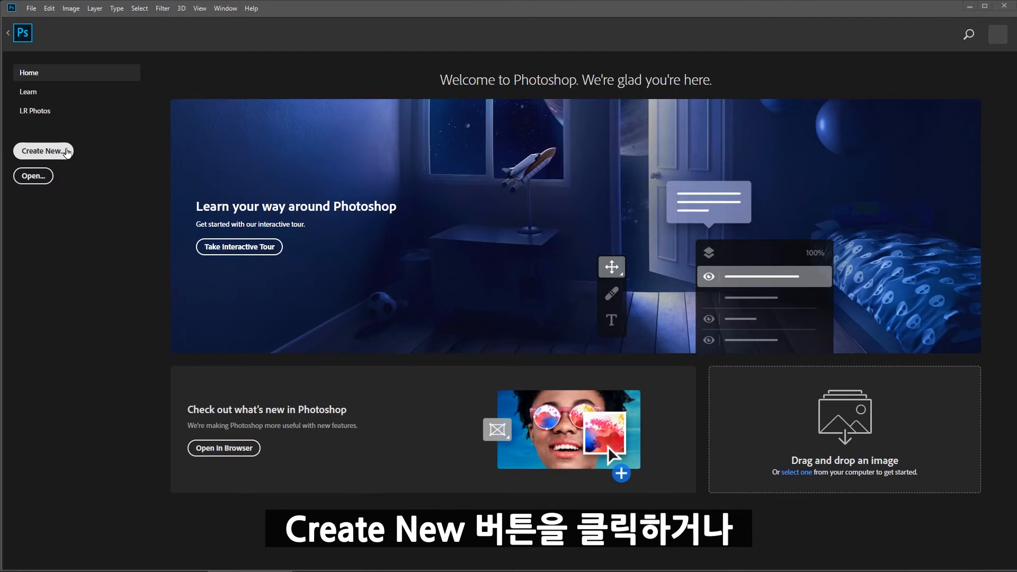
- Create a new 500 x 500 pixel document at 72 pixels/inch in RGB Color with a white background
click(31, 8)
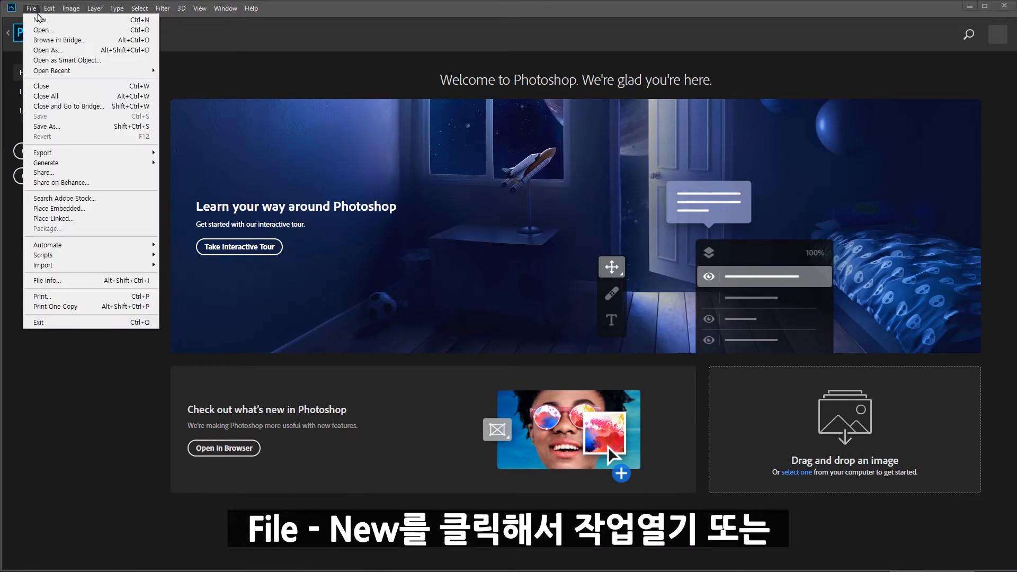
click(53, 22)
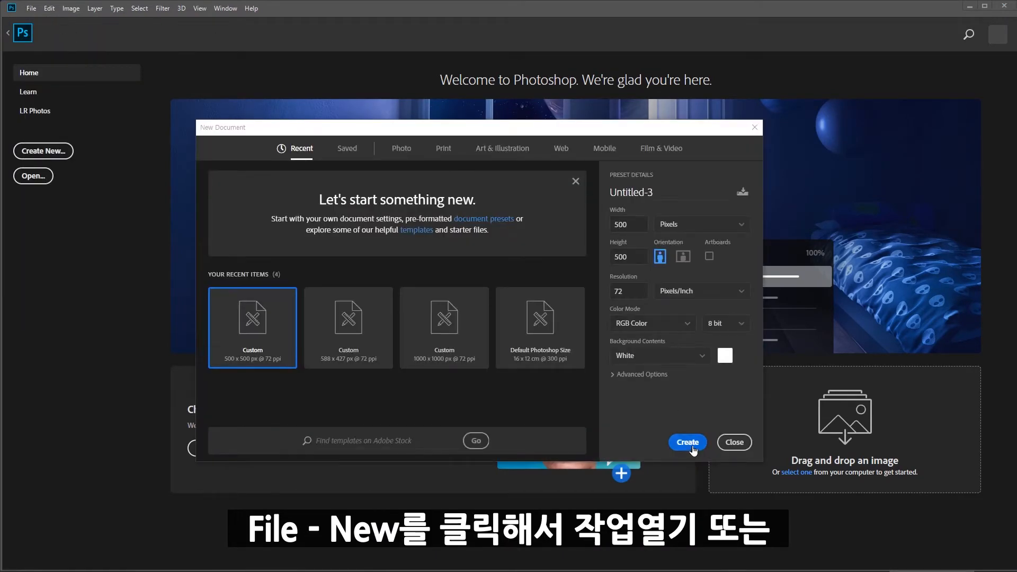
click(692, 445)
- Open an existing image file
click(31, 8)
click(53, 31)
click(545, 269)
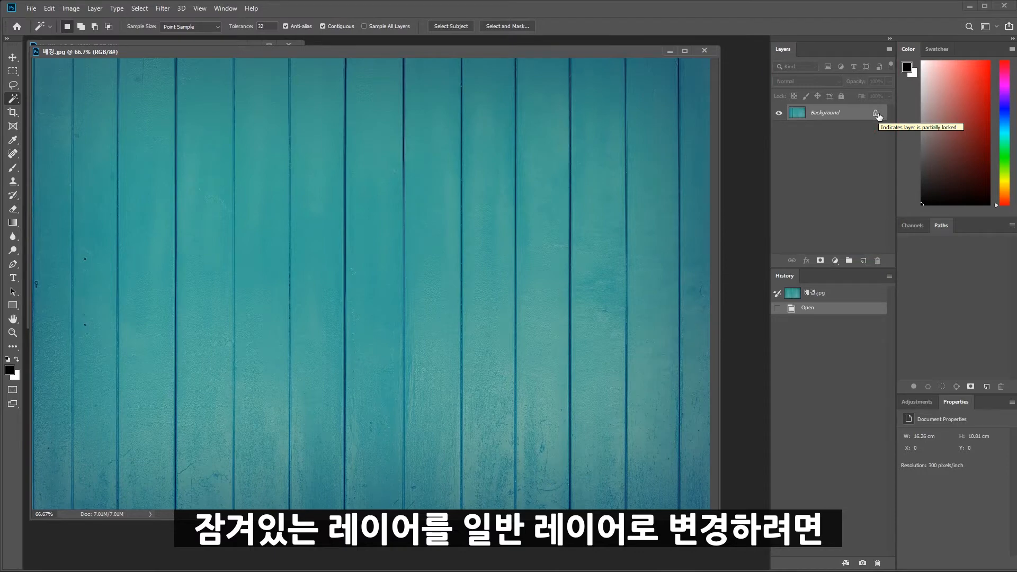
- Try converting the locked Background into a regular layer with the default settings three times, undoing each conversion
double_click(843, 114)
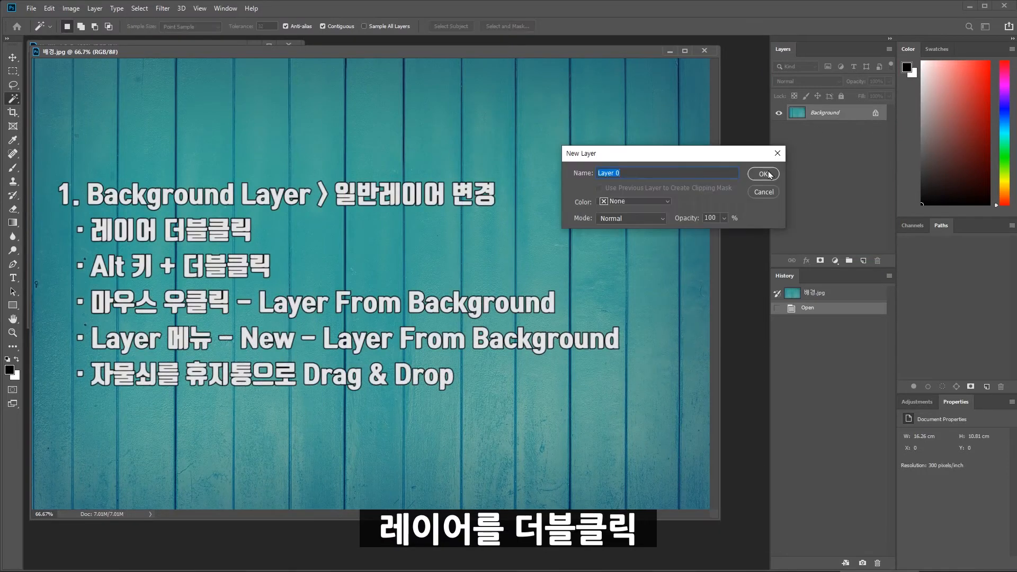
click(763, 175)
key(ctrl+z)
right_click(855, 116)
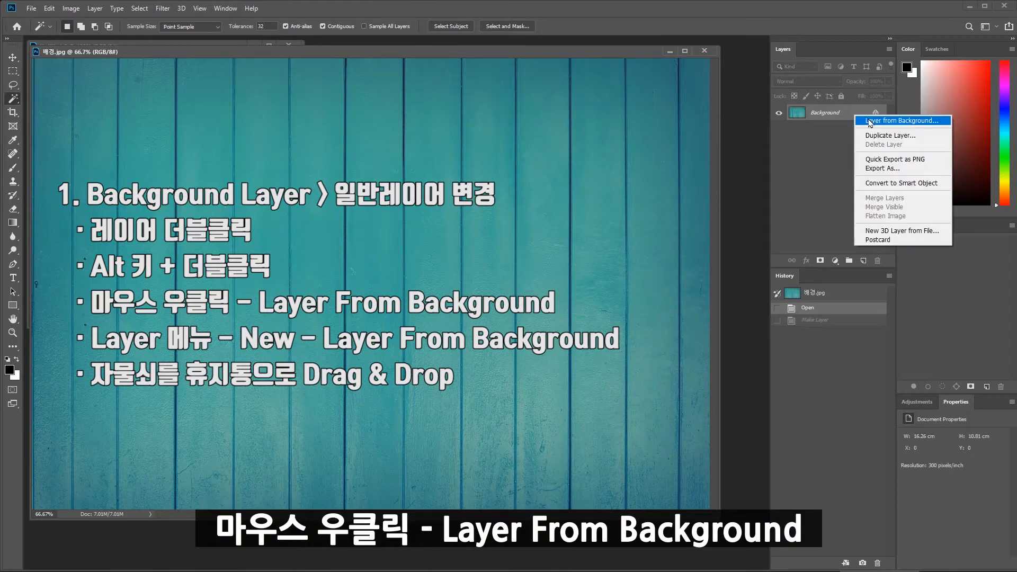
click(871, 121)
click(763, 175)
key(ctrl+z)
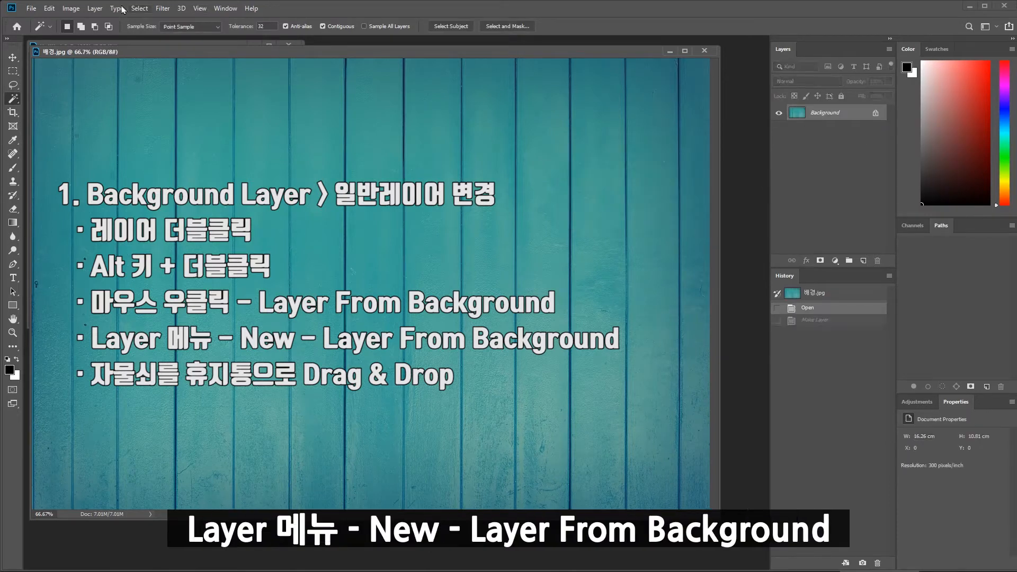
click(95, 8)
mouse_move(103, 20)
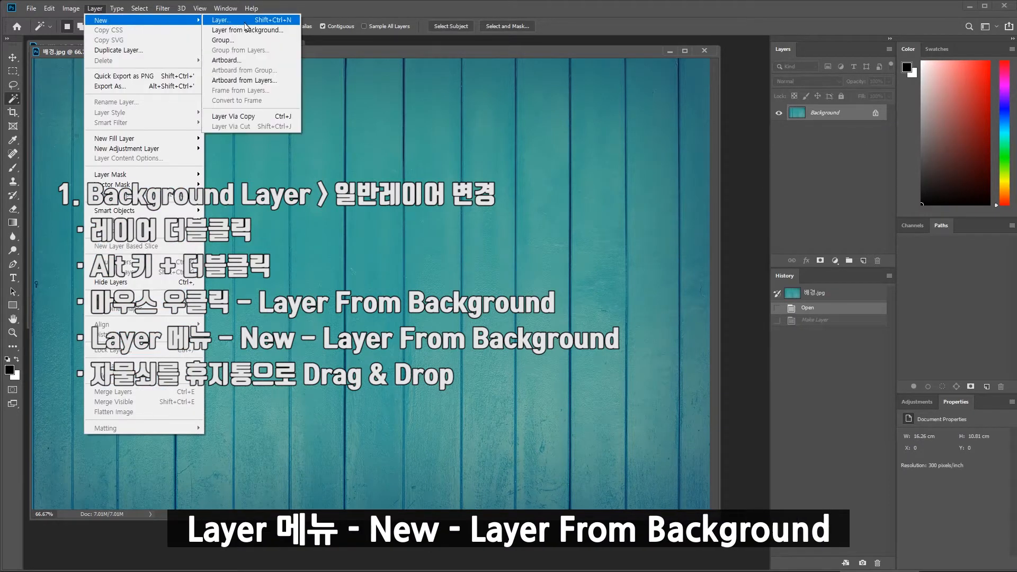
click(258, 31)
click(771, 179)
key(ctrl+z)
- Turn the Background into a regular layer by discarding its lock
drag(876, 114, 879, 262)
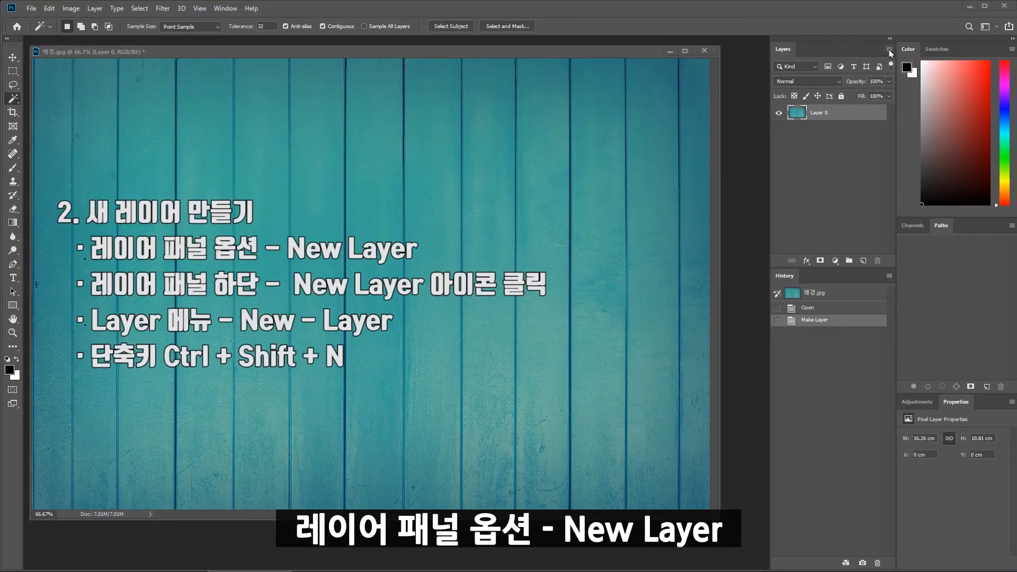
- Try adding an empty layer above Layer 0, once with the default New Layer options and once directly, undoing both
click(890, 50)
click(906, 54)
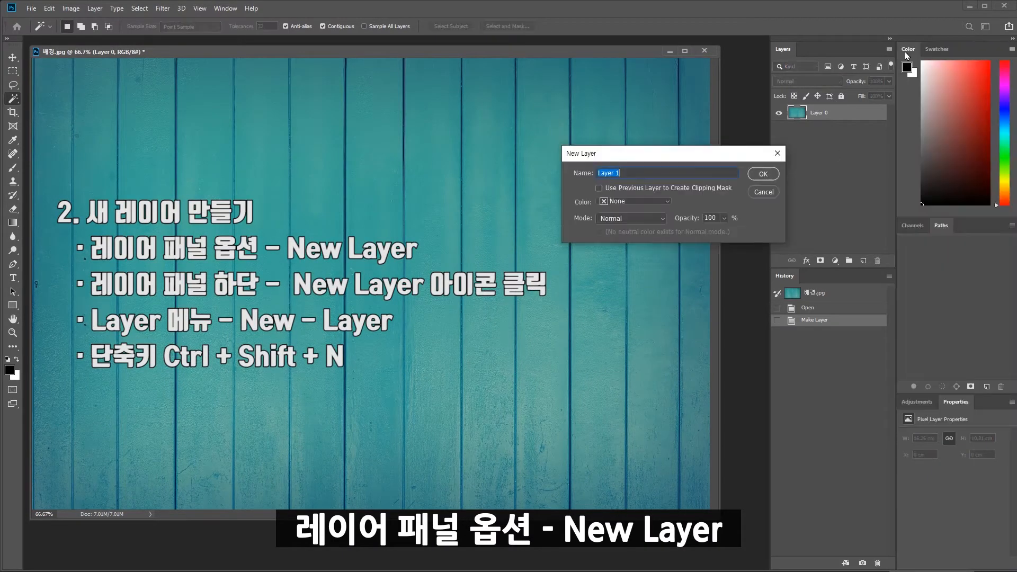
click(761, 178)
key(ctrl+z)
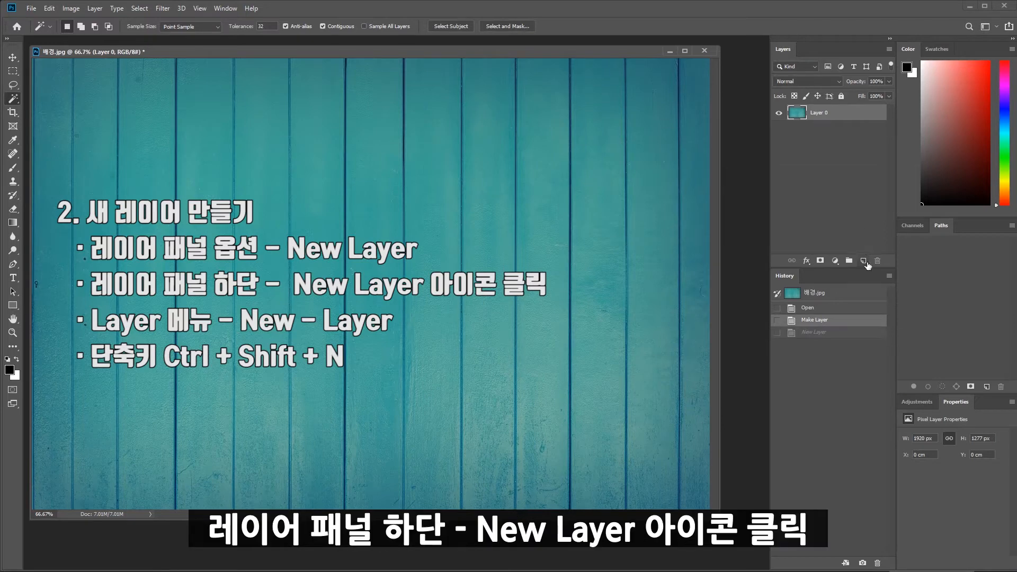
click(865, 261)
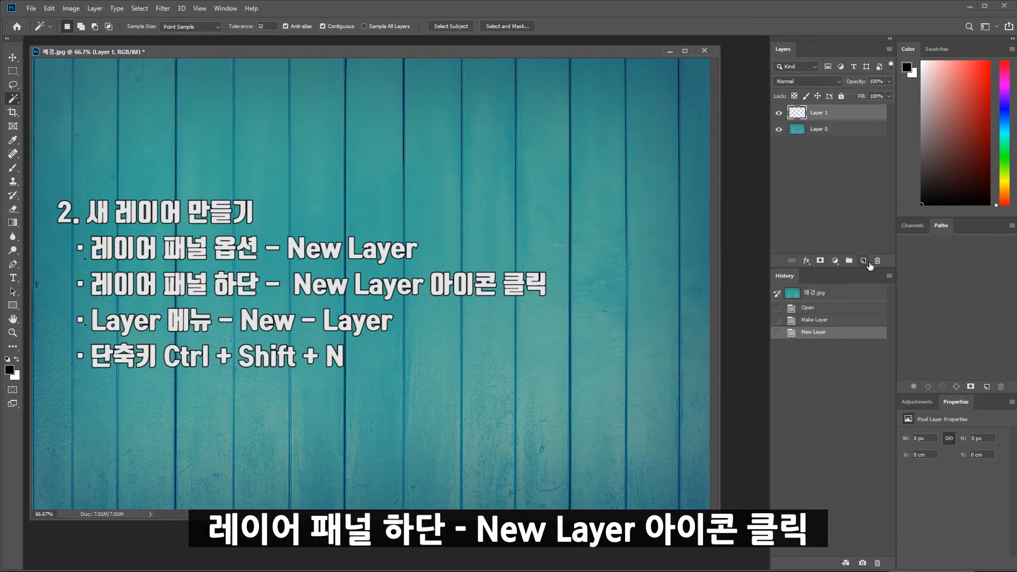
key(ctrl+z)
- Try the New Layer command twice more with its default name and options, undoing each added layer
click(95, 8)
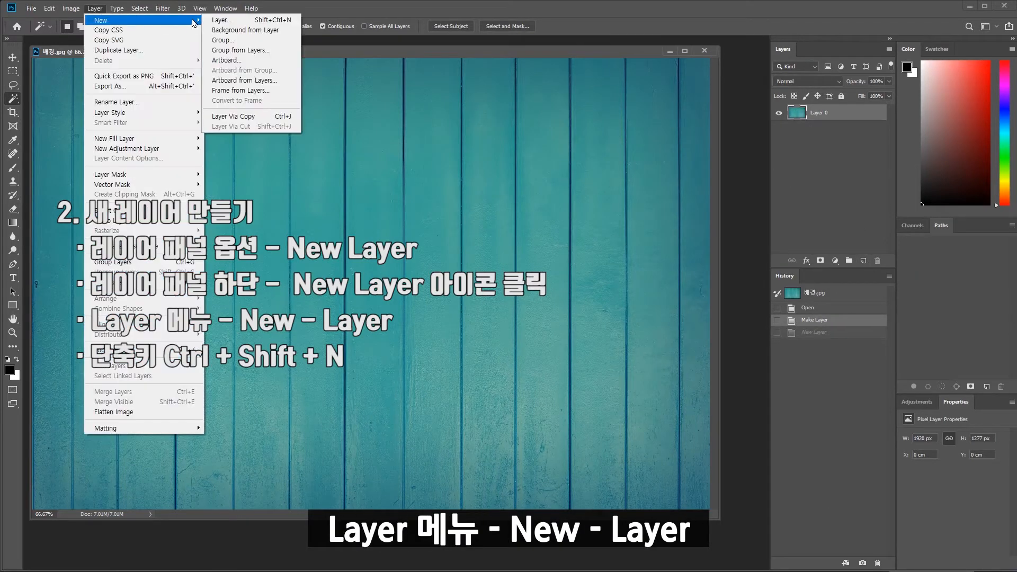
click(222, 21)
click(754, 178)
key(ctrl+z)
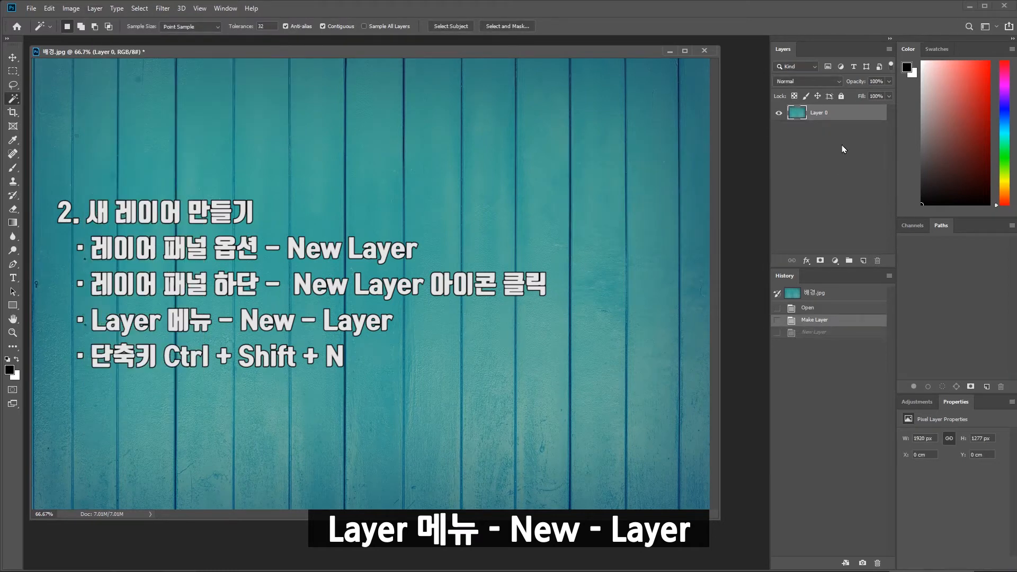
key(ctrl+shift+n)
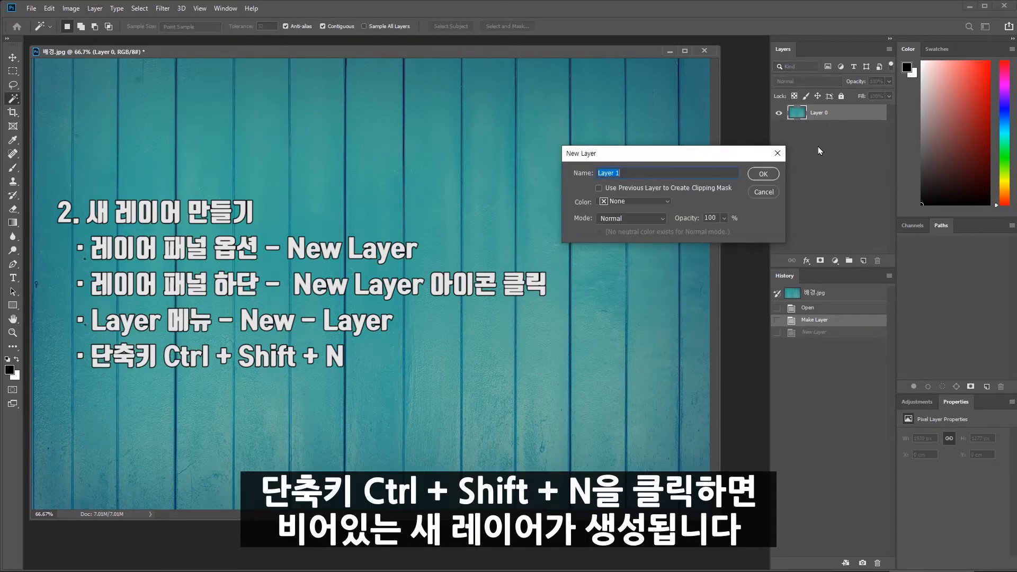
click(770, 172)
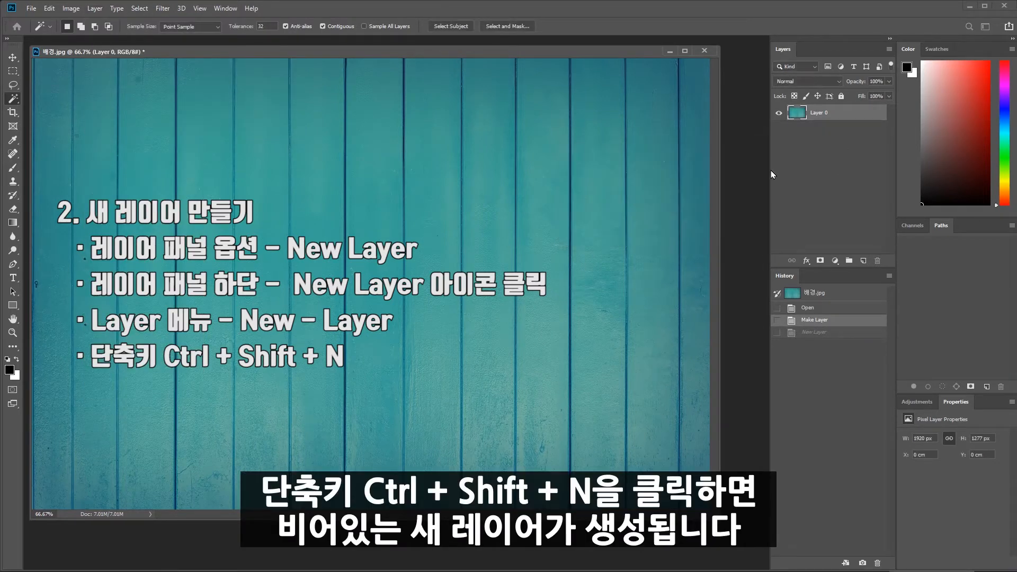
- Add three empty layers above Layer 0 and fill a circular selection about 1.85 in wide on Layer 1 with red
click(861, 260)
click(861, 260)
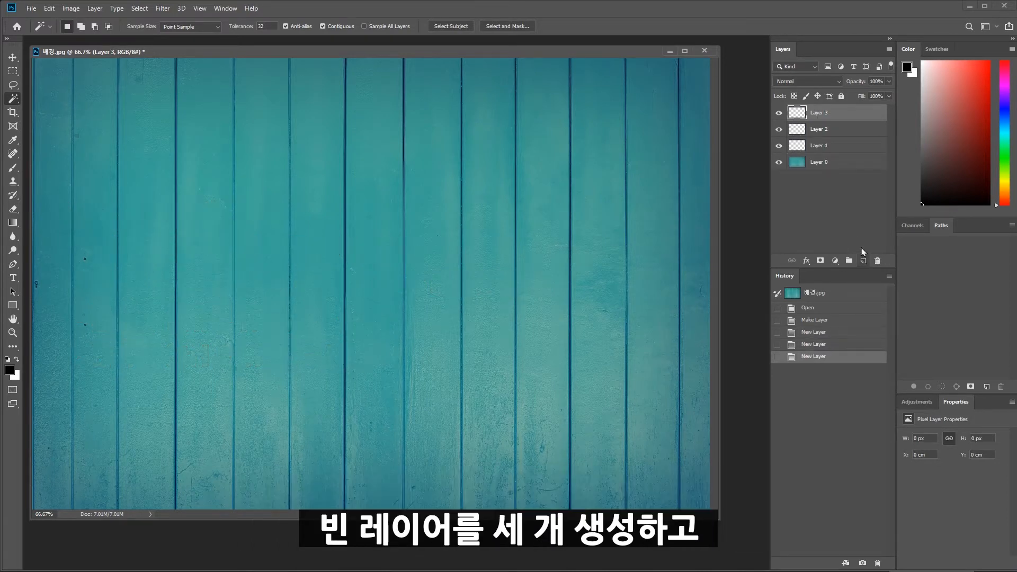
click(824, 145)
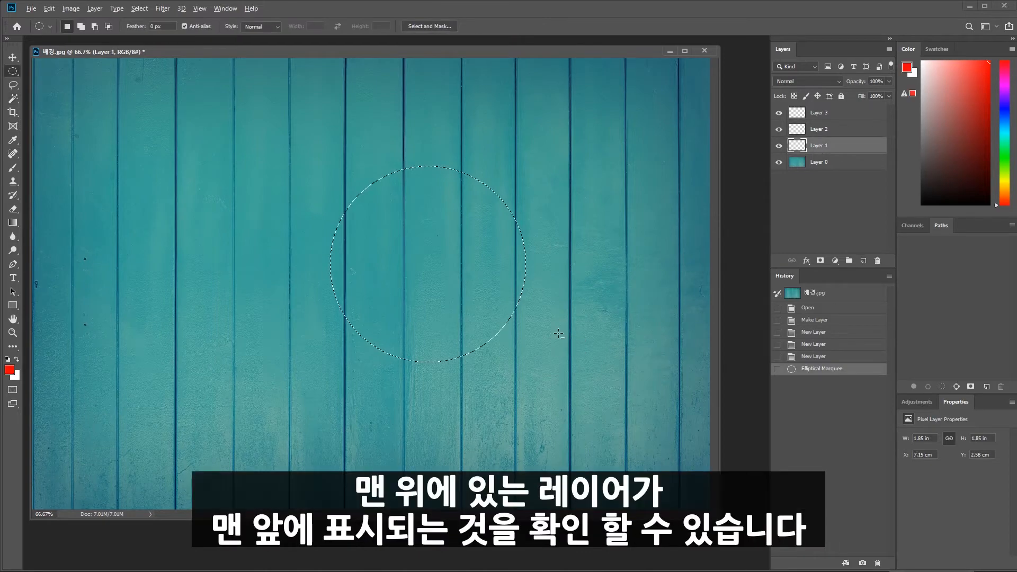
key(alt+BackSpace)
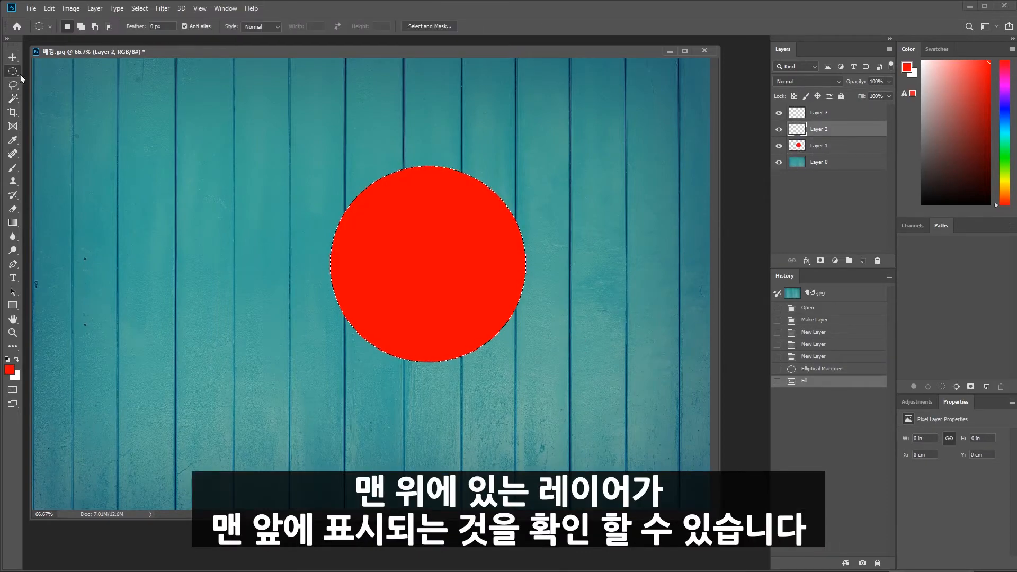
- Move the circular selection to the lower left of the red circle and fill it with blue on Layer 2
drag(407, 216, 266, 252)
click(9, 370)
click(683, 172)
click(779, 123)
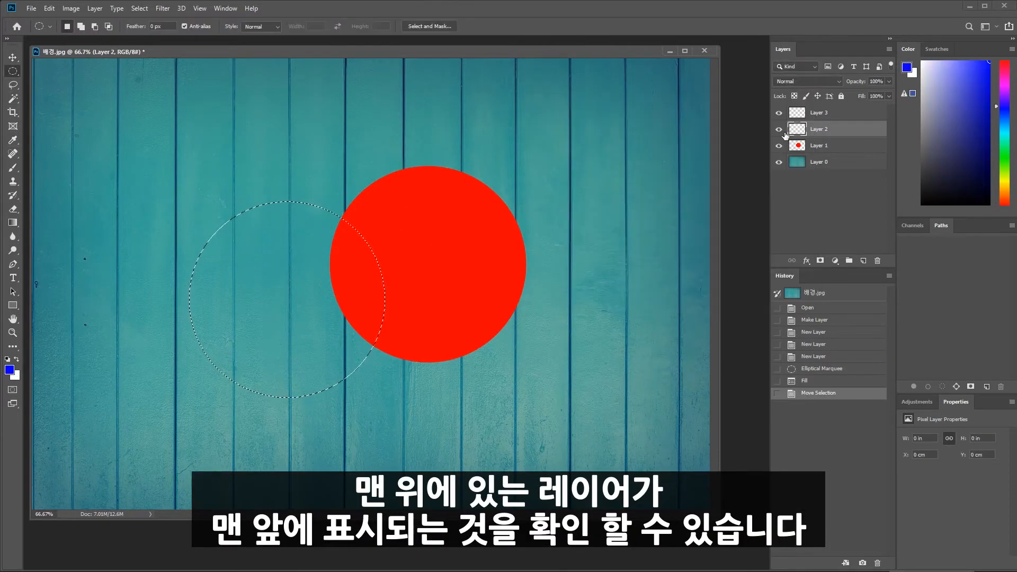
key(alt+BackSpace)
- Fill the circular selection with green on Layer 3, placed above and overlapping the blue and red circles, and deselect
click(822, 117)
drag(333, 269, 405, 147)
click(9, 369)
click(683, 215)
click(778, 124)
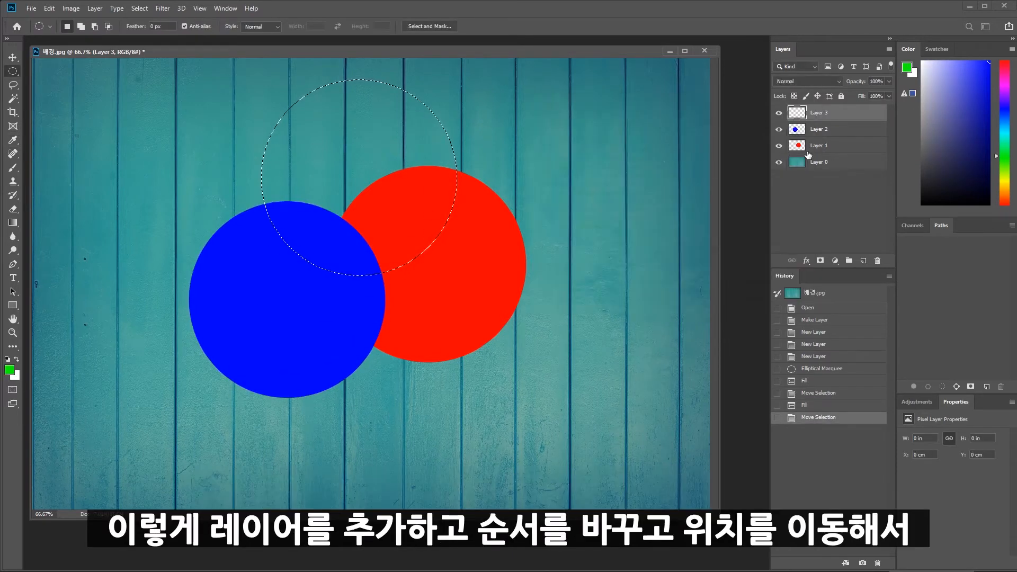
key(alt+BackSpace)
key(ctrl+d)
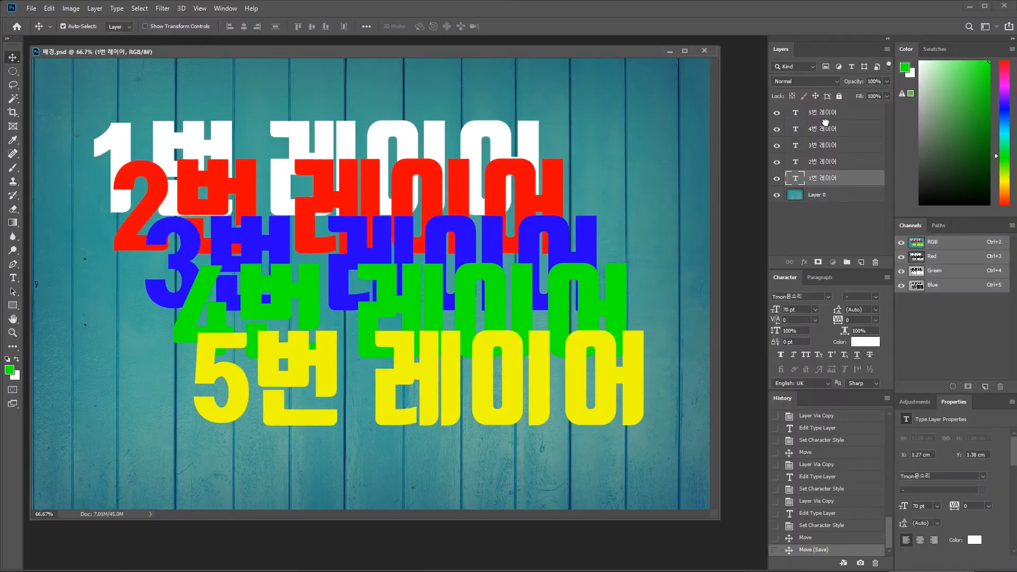
- Move the 3번 레이어 text layer backward and forward through the layer stack, ending between 2번 레이어 and 4번 레이어
mouse_move(821, 145)
mouse_down()
mouse_move(828, 109)
mouse_move(835, 149)
mouse_up()
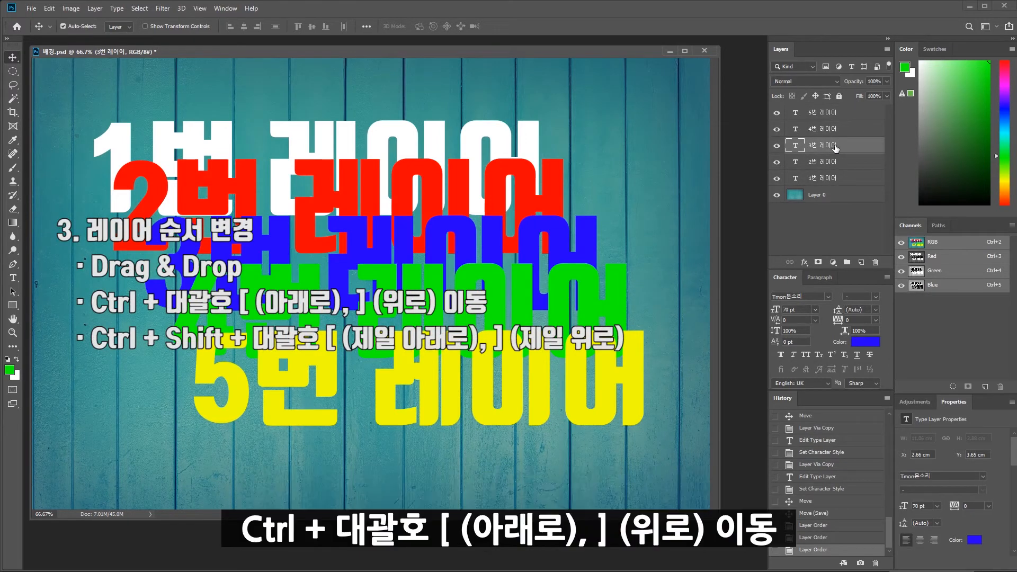
key(ctrl+bracketleft)
key(ctrl+bracketright)
key(ctrl+bracketright)
key(ctrl+bracketleft)
key(ctrl+bracketright)
key(ctrl+bracketright)
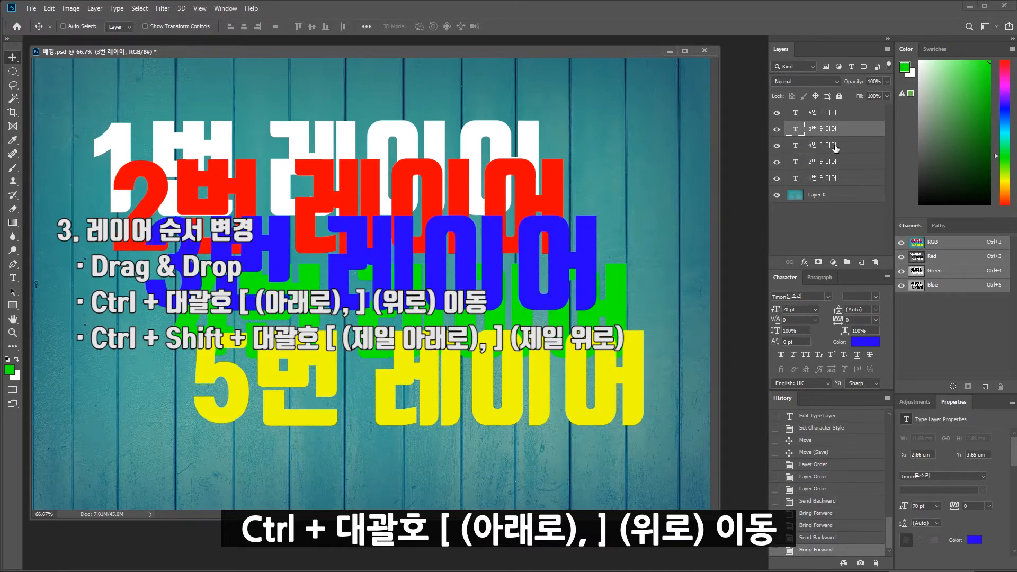
key(ctrl+bracketleft)
key(ctrl+bracketleft)
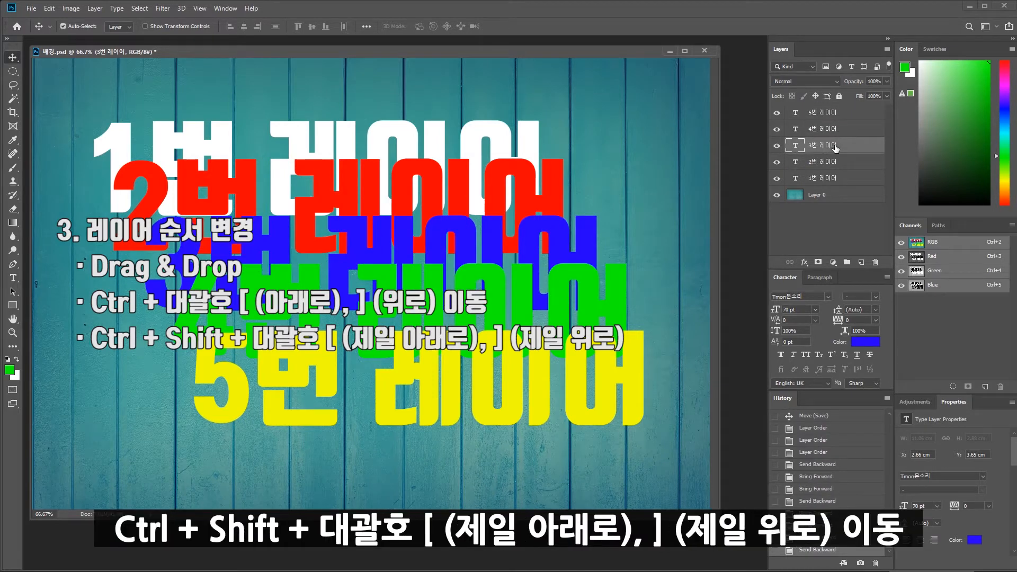
- Try moving the 1번 레이어 text layer to the front, to the back, and to the front of the stack again
click(824, 178)
key(ctrl+shift+bracketright)
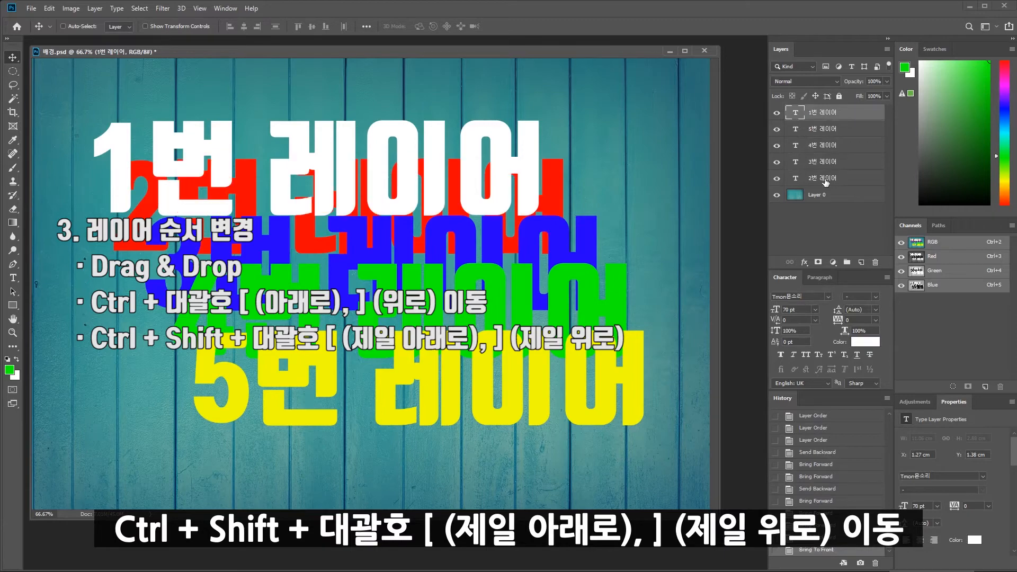
key(ctrl+shift+bracketleft)
key(ctrl+bracketright)
key(ctrl+bracketright)
key(ctrl+bracketright)
key(ctrl+bracketright)
key(ctrl+bracketright)
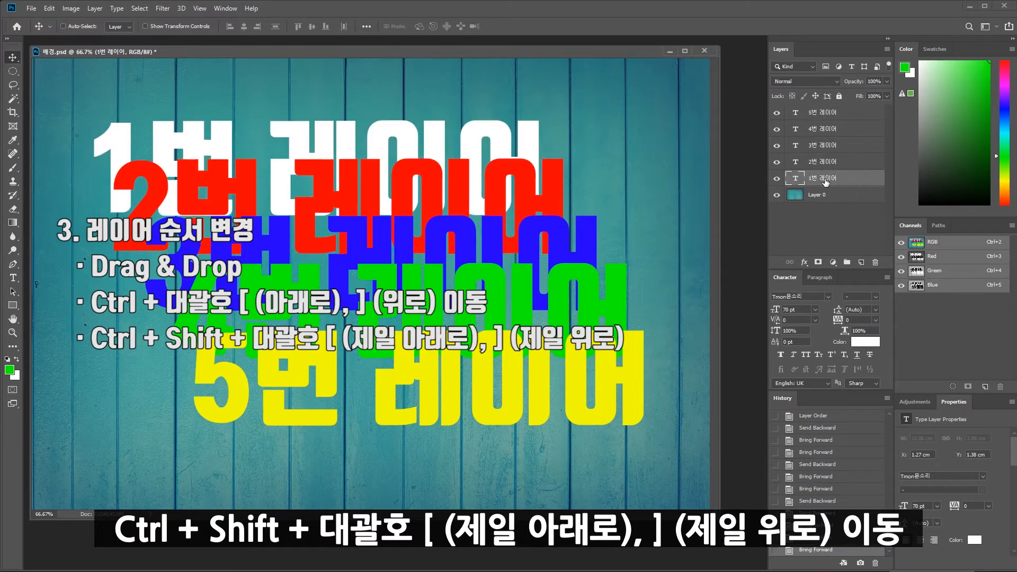
key(ctrl+shift+bracketright)
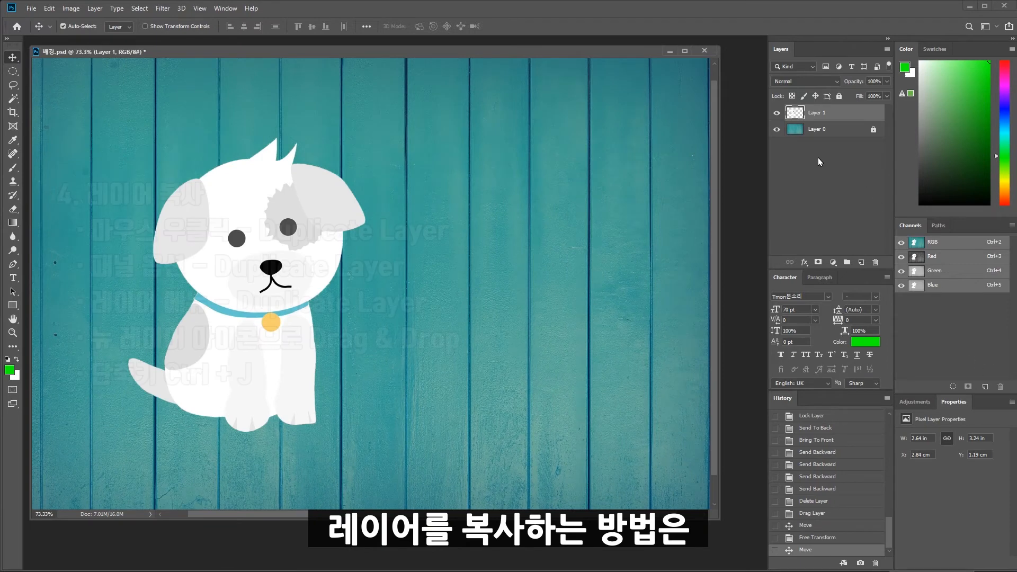
- Try duplicating the dog's Layer 1 twice under the default copy name, undoing each duplicate
right_click(816, 112)
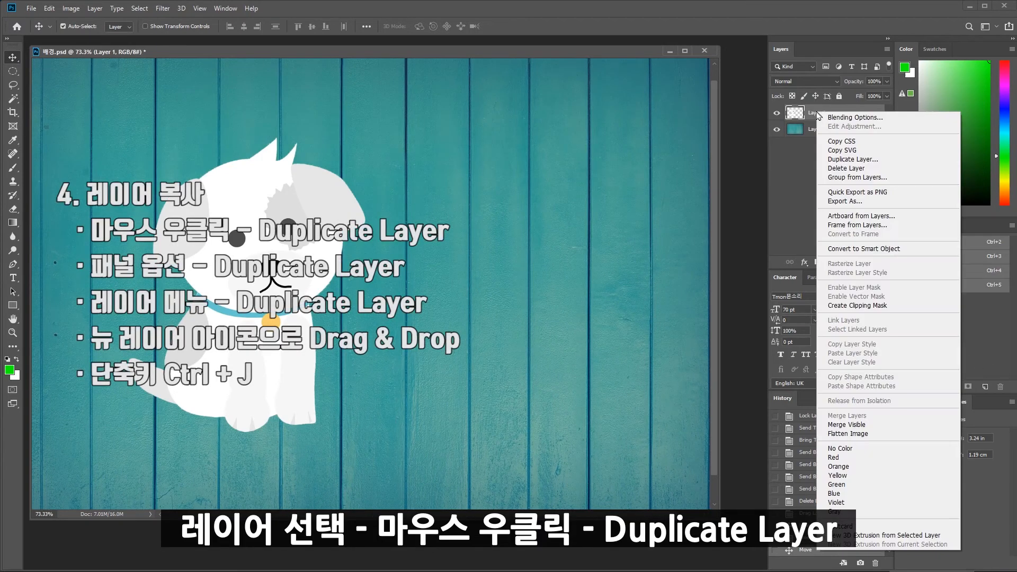
click(873, 160)
click(765, 163)
key(ctrl+z)
click(888, 50)
click(911, 81)
click(767, 161)
key(ctrl+z)
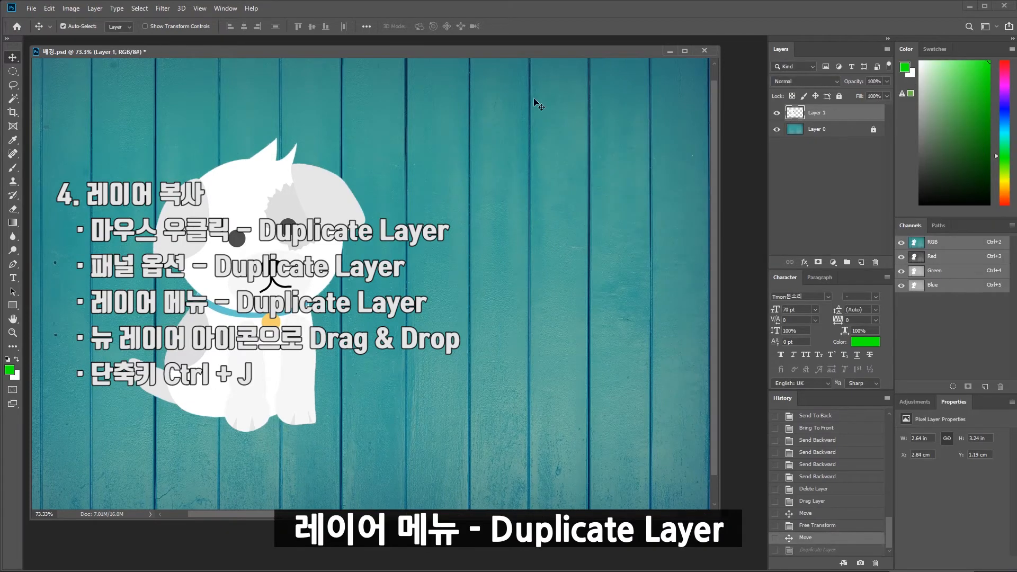
- Try duplicating Layer 1 once with the Duplicate Layer options and once directly, undoing both copies
click(95, 8)
click(112, 53)
click(765, 163)
key(ctrl+z)
drag(812, 113, 862, 262)
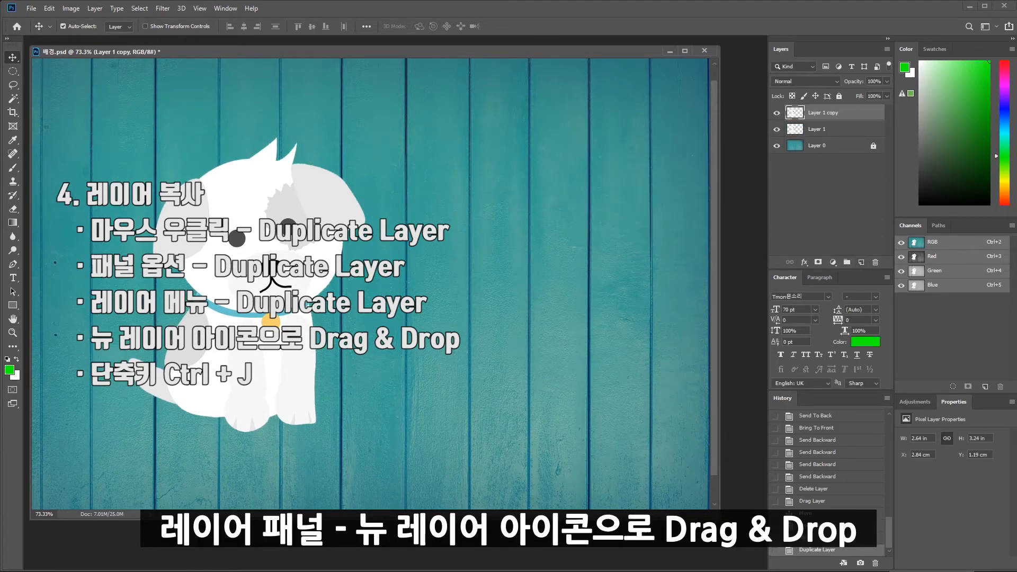
key(ctrl+z)
- Duplicate the dog layer in place with Layer Via Copy
key(ctrl+j)
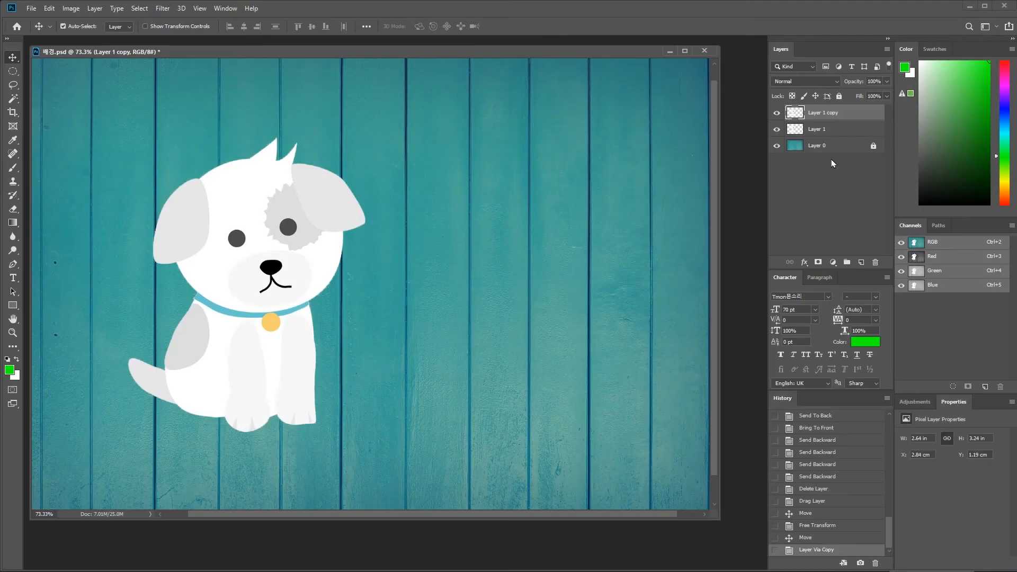
- Rename the duplicated dog layer as 강아지
double_click(836, 113)
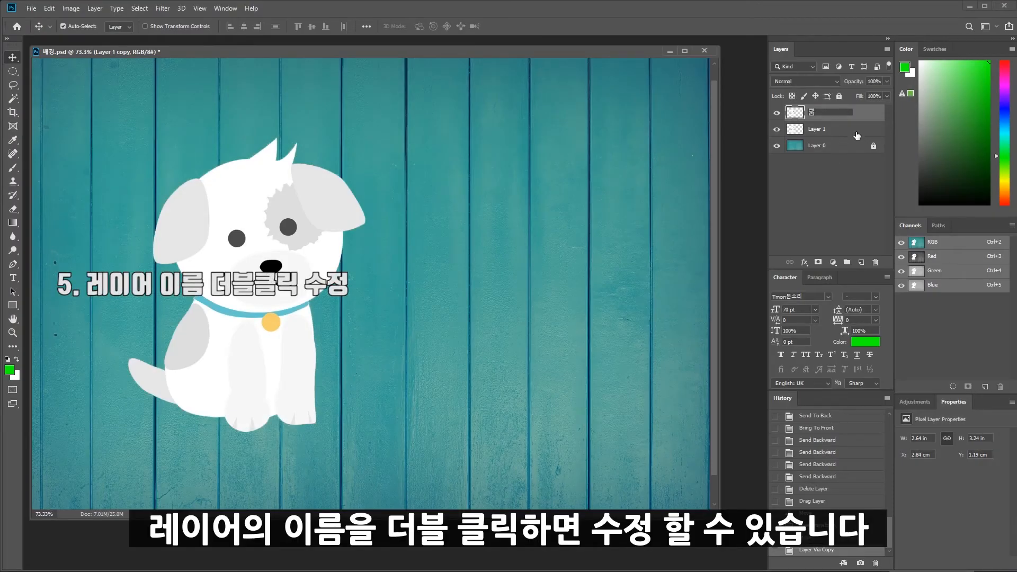
text(강아지)
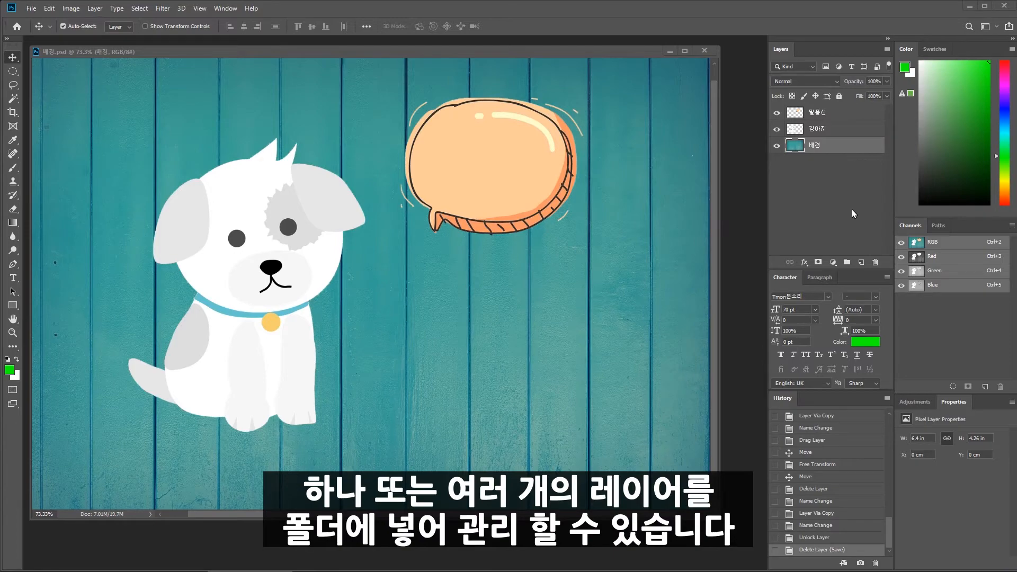
- Create an empty layer group with the default name above the 배경 layer
click(887, 49)
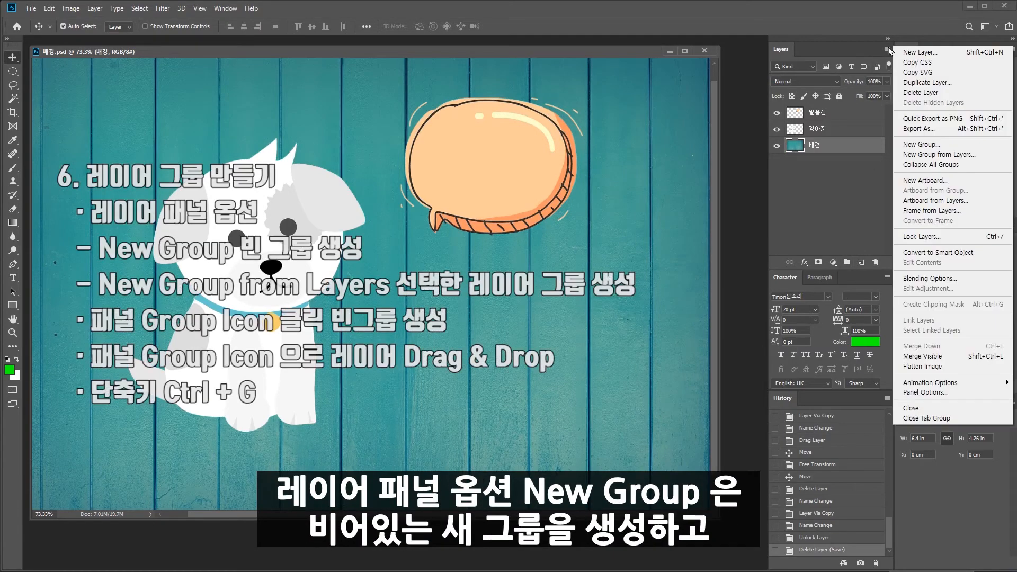
click(937, 147)
click(768, 176)
- Select the 강아지 and 말풍선 layers and group them with New Group from Layers under the default name
click(836, 129)
shift+click(843, 113)
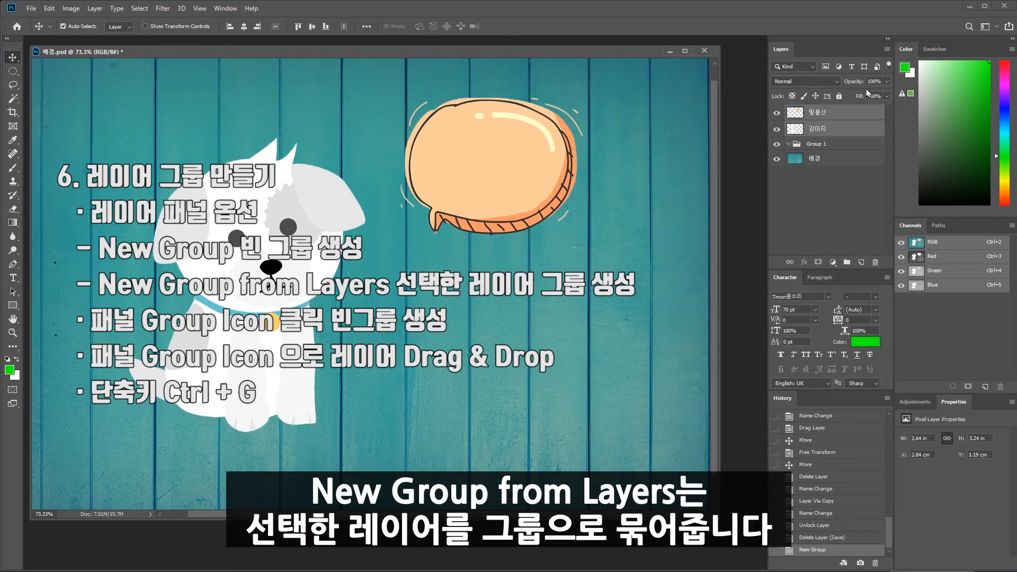
click(888, 50)
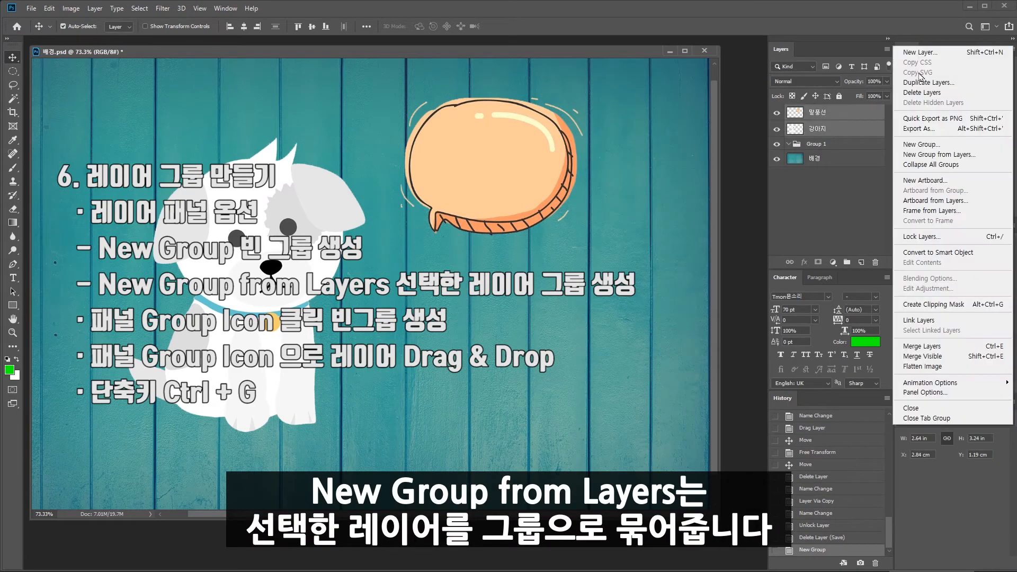
click(964, 154)
click(766, 170)
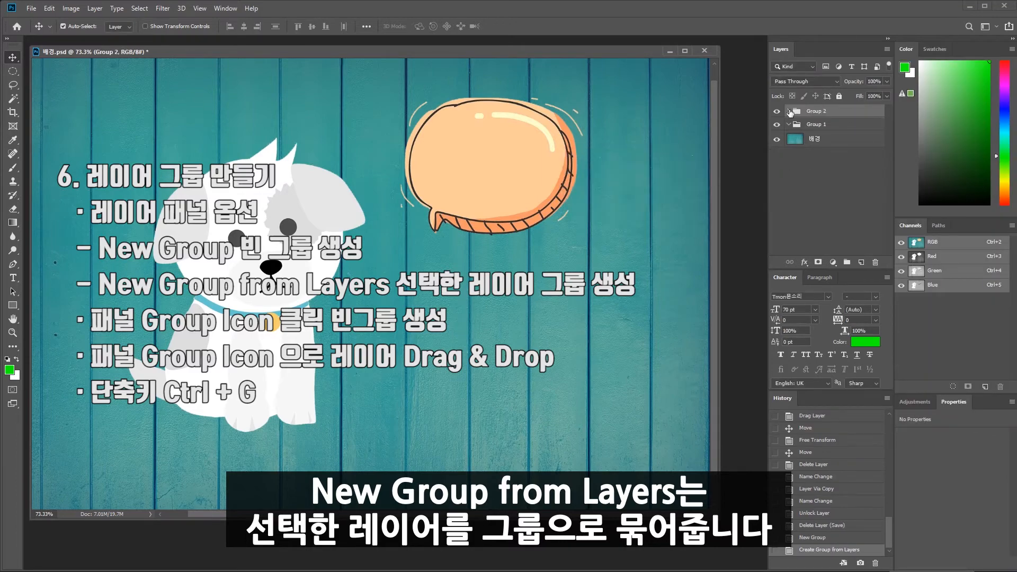
click(789, 112)
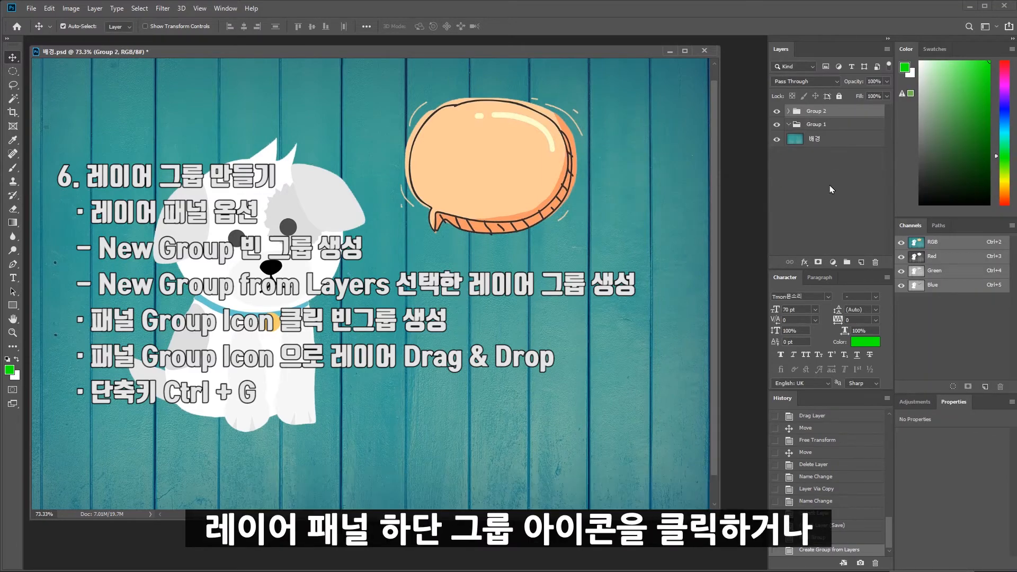
- Create another empty group at the top of the stack and move the 말풍선 and 강아지 layers into it
click(848, 262)
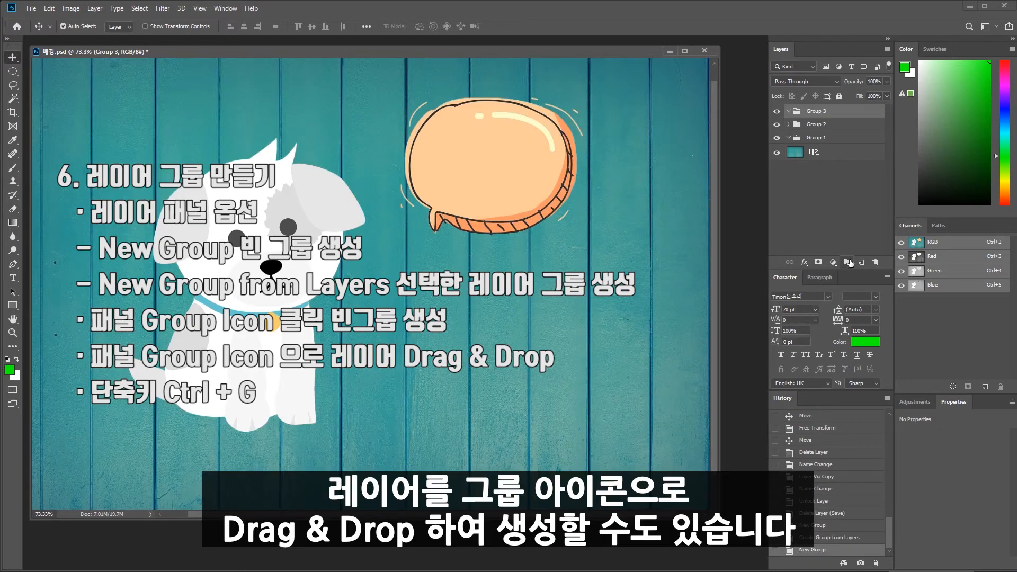
click(788, 124)
drag(818, 139, 820, 118)
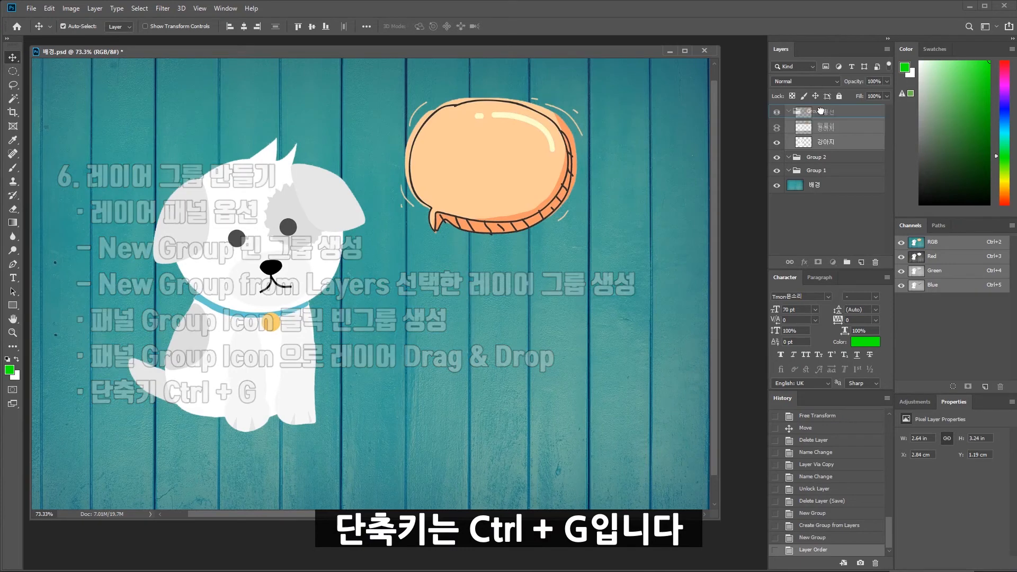
- Wrap the three groups in a new parent group and move the 말풍선 and 강아지 layers between groups
click(820, 111)
shift+click(831, 171)
key(ctrl+g)
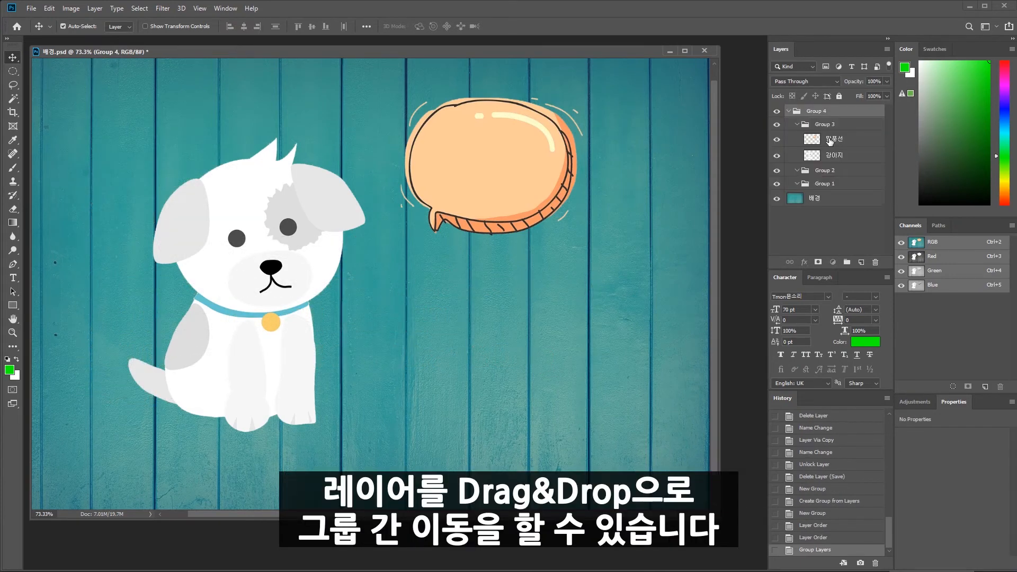
drag(834, 139, 832, 115)
drag(831, 159, 805, 183)
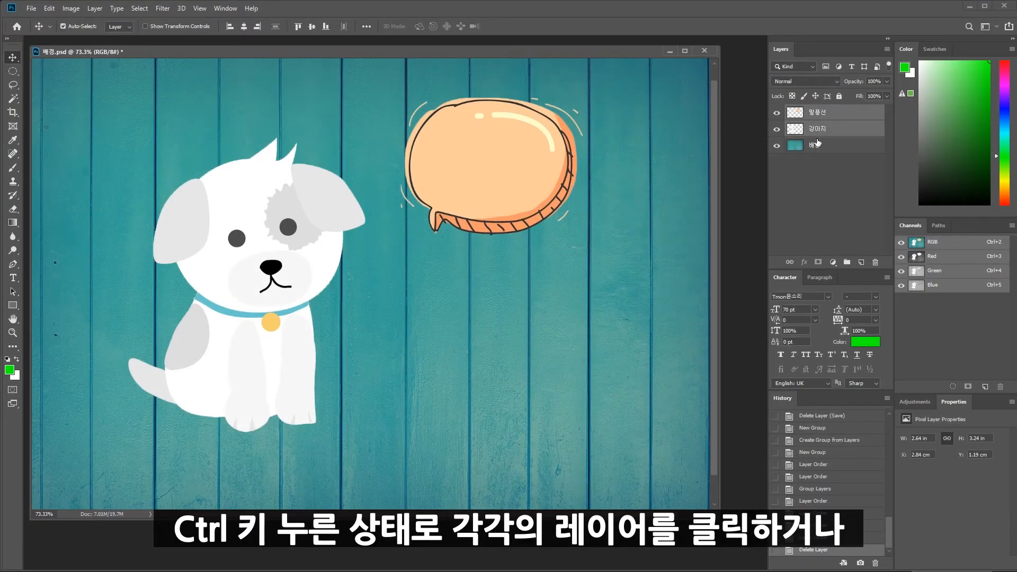
- Select the 말풍선, 강아지 and 배경 layers and try Merge Layers on them, undoing the merge
click(817, 142)
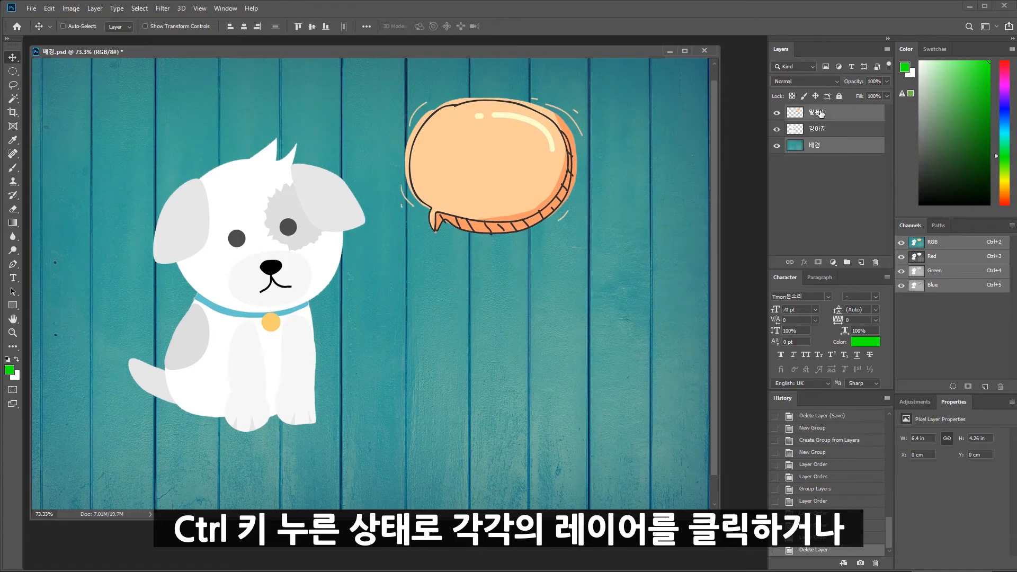
shift+click(855, 133)
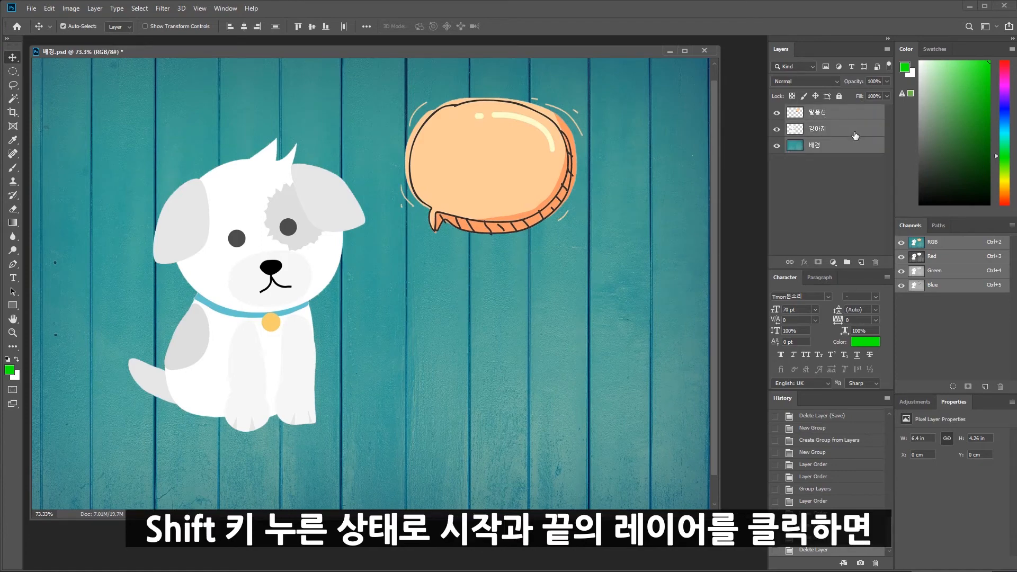
right_click(845, 118)
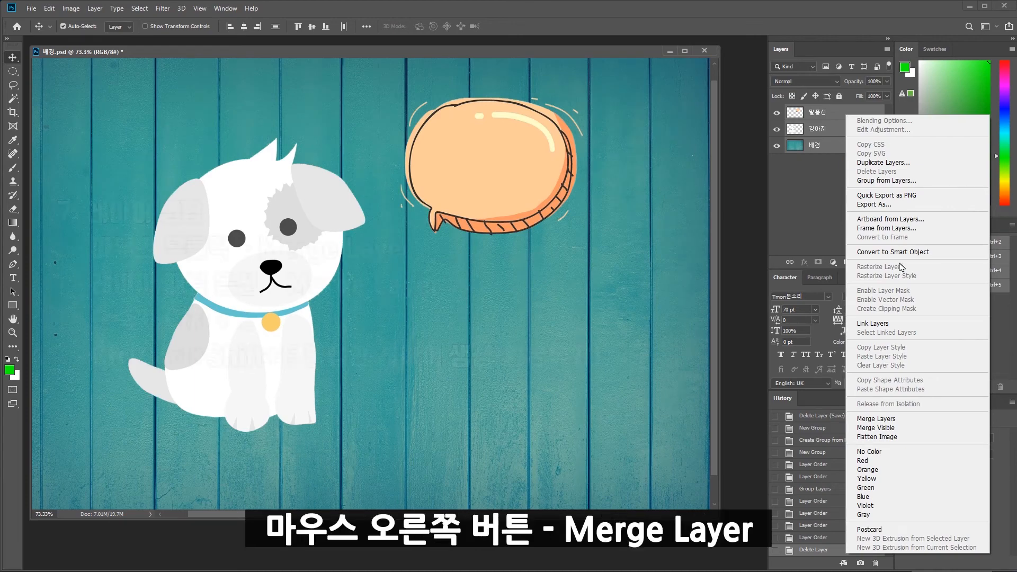
click(890, 420)
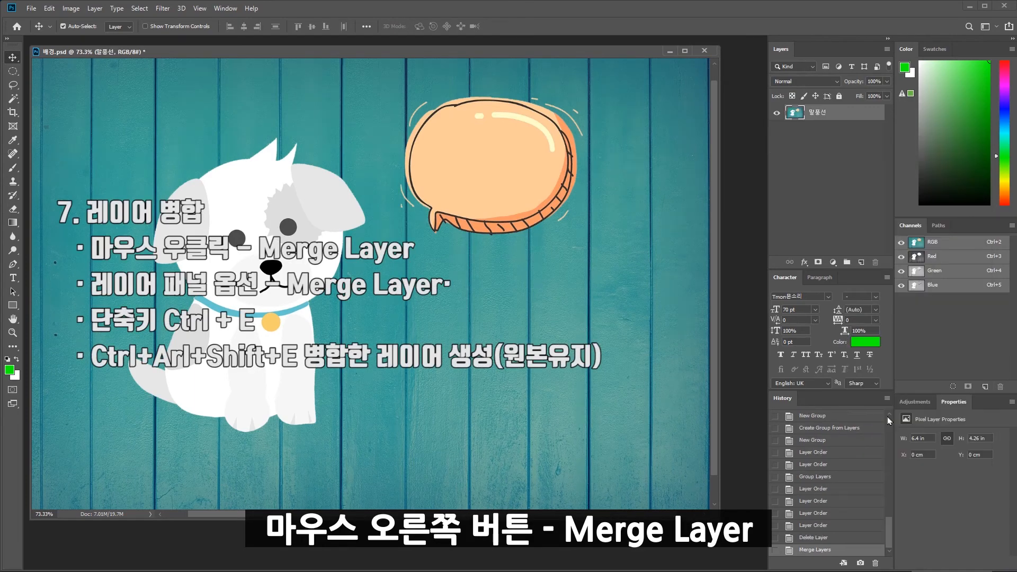
key(ctrl+z)
- Try merging the three selected layers two more times, undoing each merge
click(887, 49)
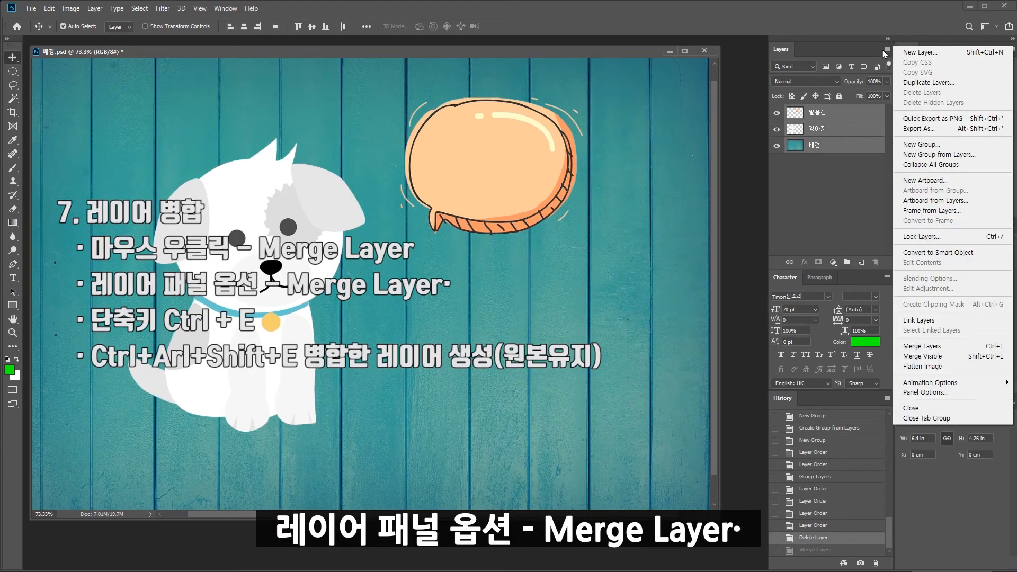
click(964, 347)
key(ctrl+z)
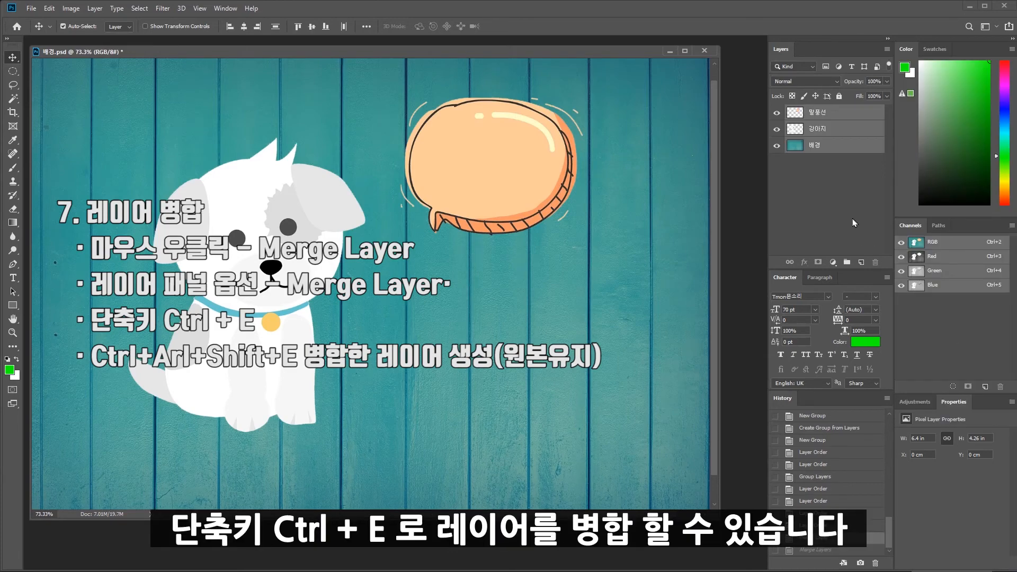
key(ctrl+e)
key(ctrl+z)
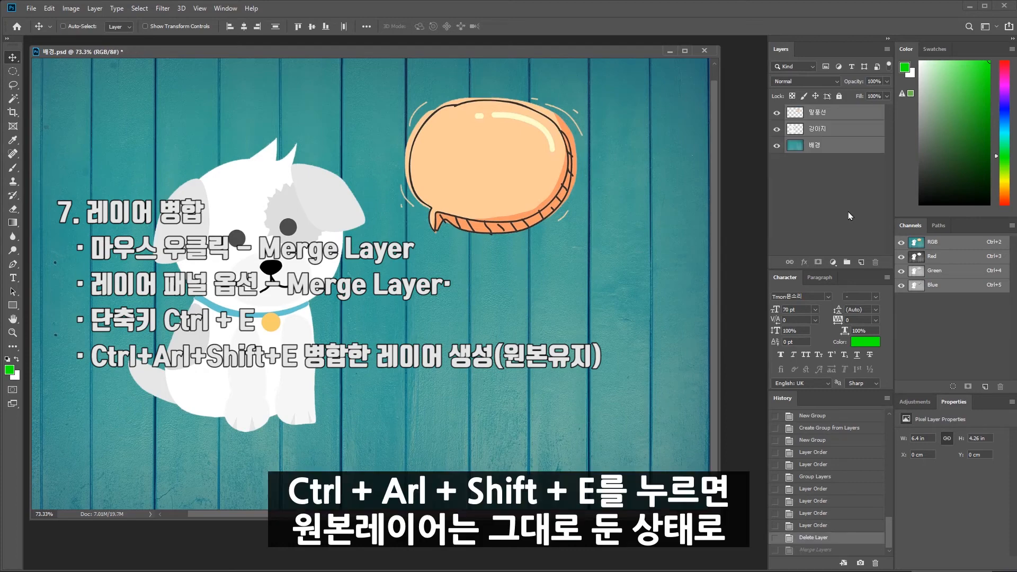
- Try stamping all visible layers into a new layer while keeping the originals, and undo the stamp
key(ctrl+alt+shift+e)
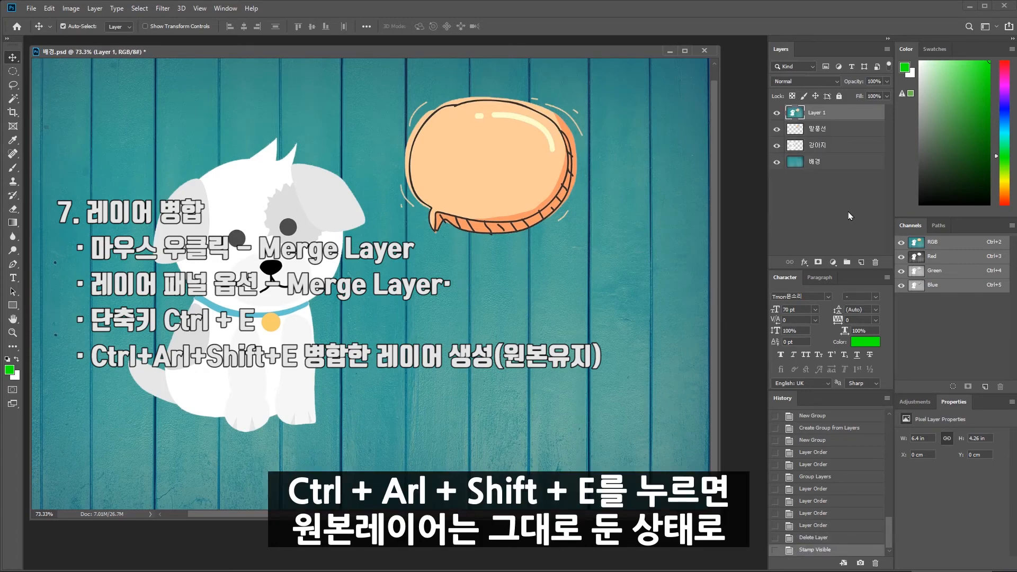
key(ctrl+z)
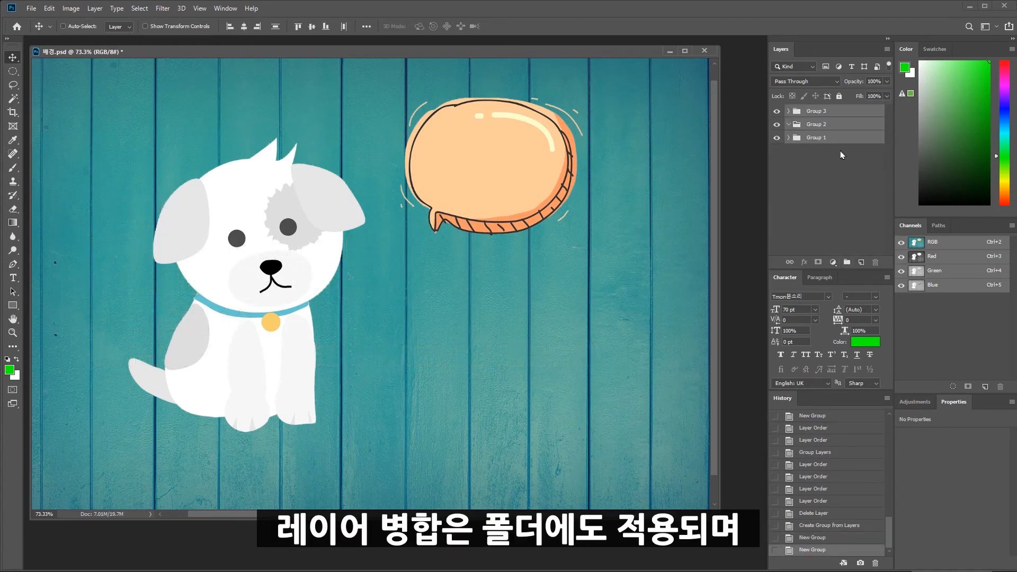
- Try merging the three selected groups, and try merging the Hue/Saturation adjustment layer with the three image layers
key(ctrl+e)
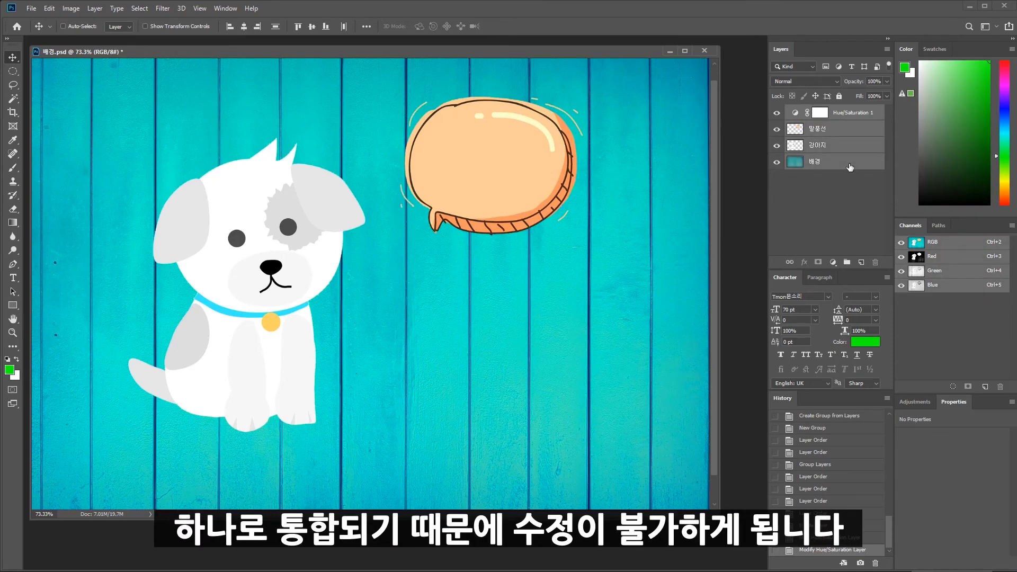
key(ctrl+e)
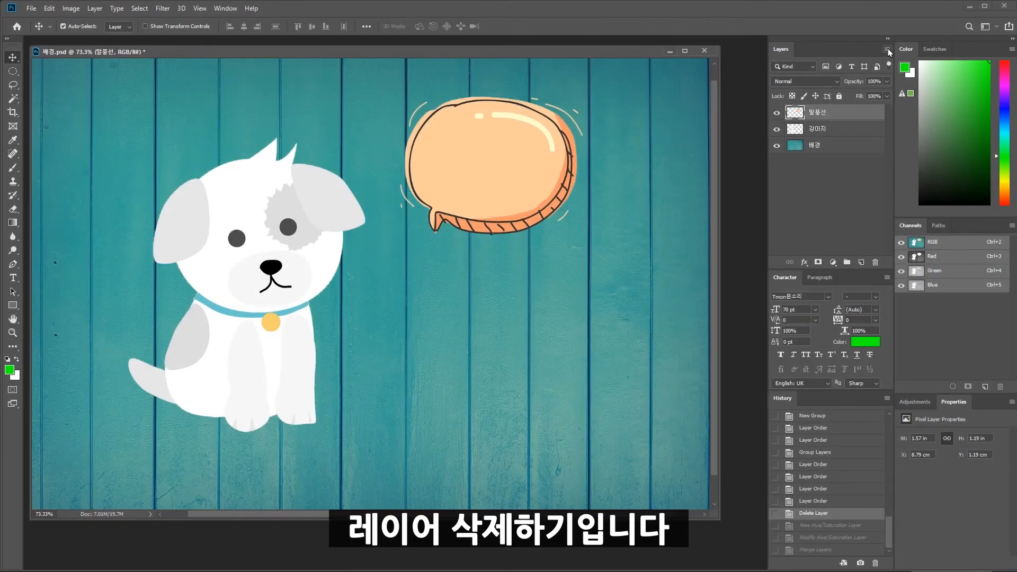
- Try deleting the 말풍선 layer three times, twice with Delete Layer and once by discarding it into the trash
click(887, 50)
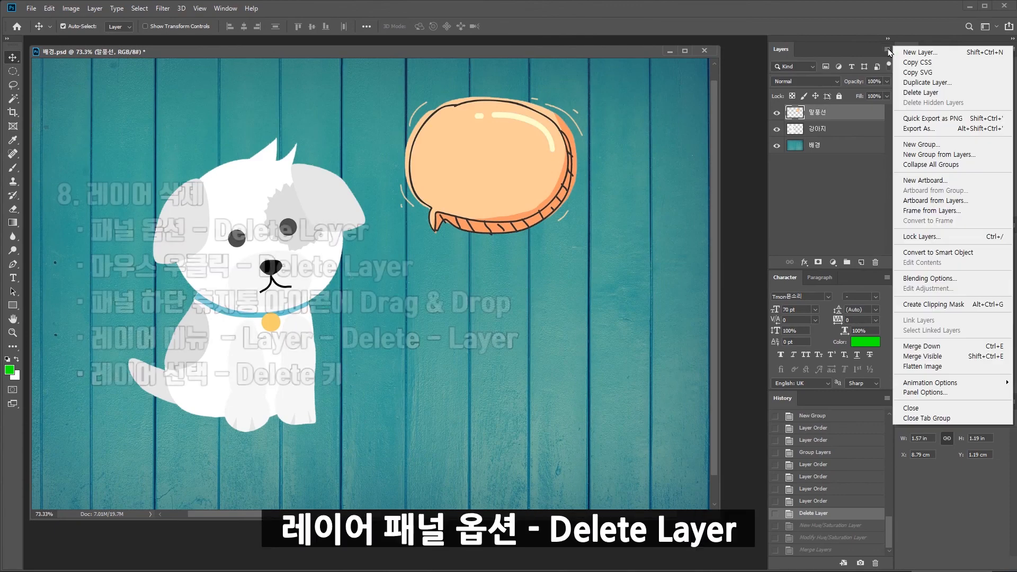
click(852, 93)
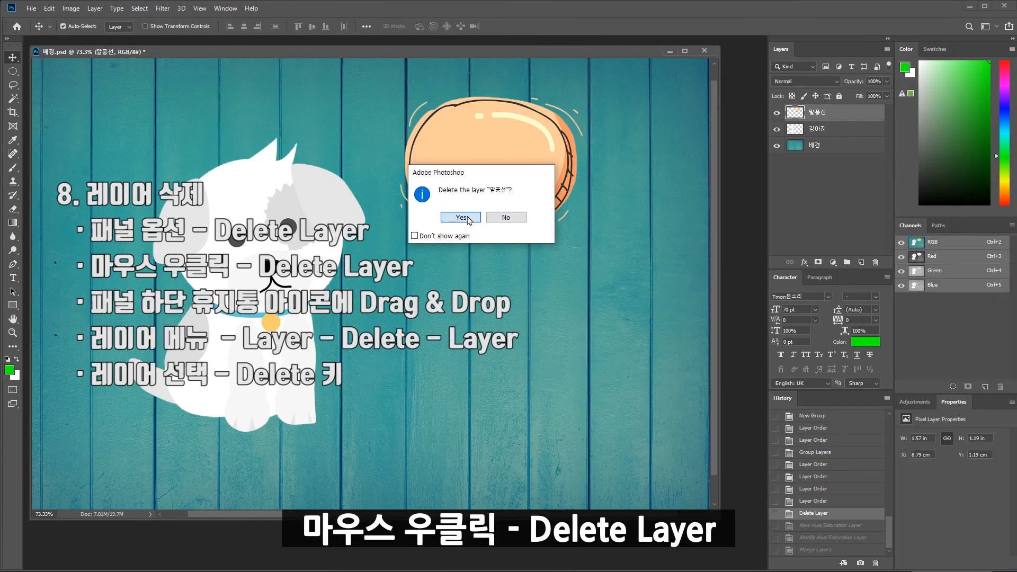
right_click(819, 113)
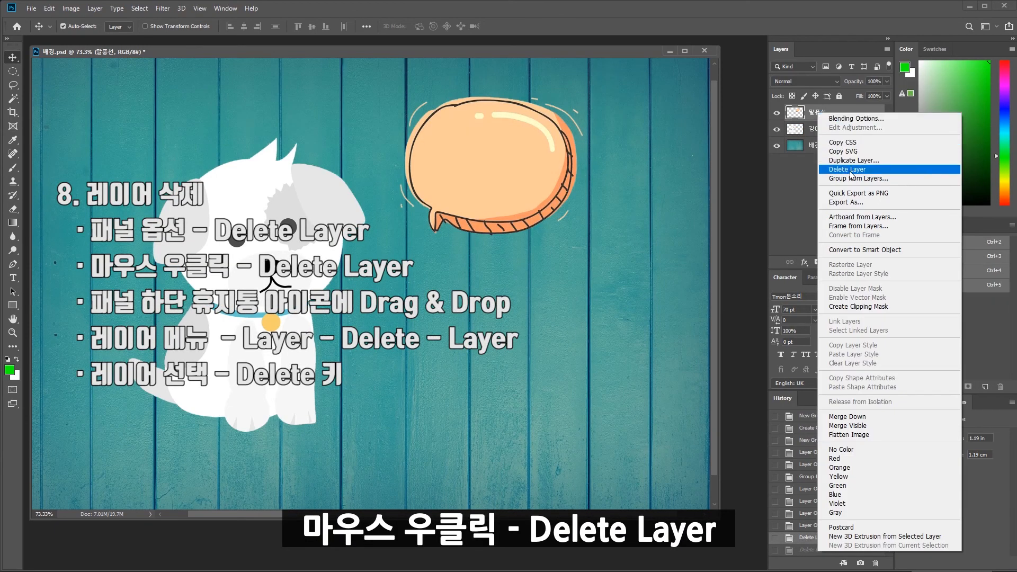
click(848, 175)
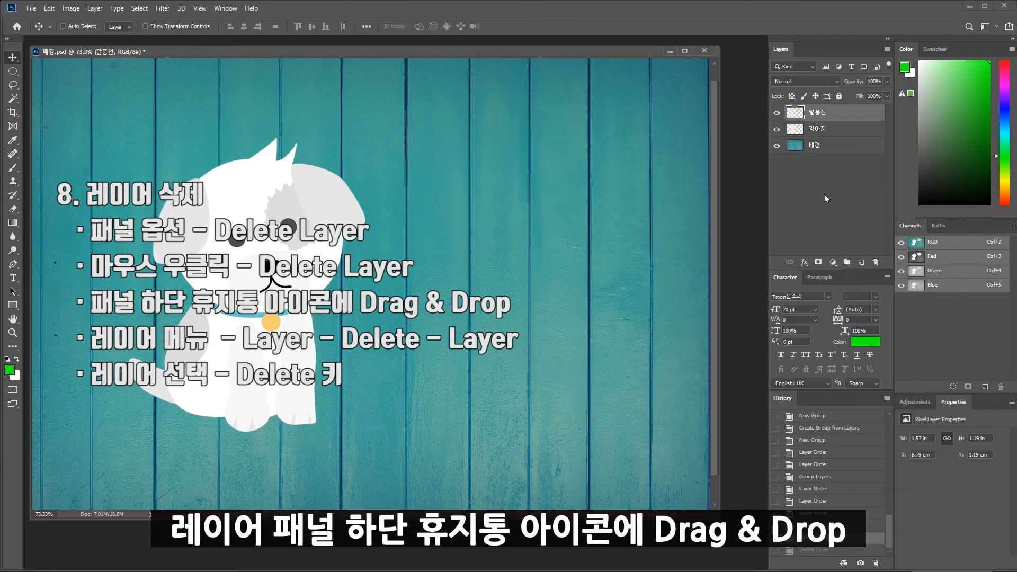
drag(818, 112, 878, 264)
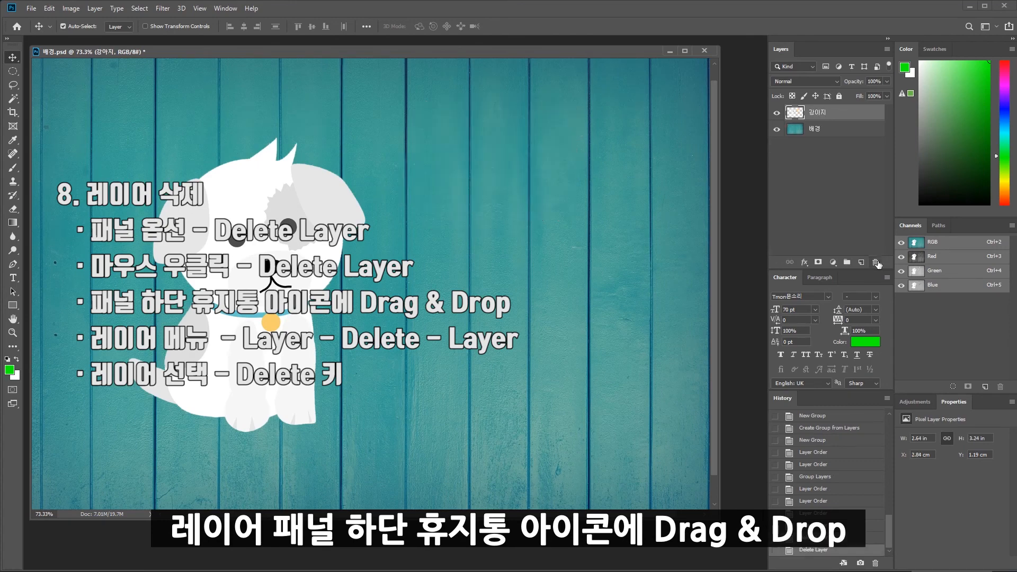
- Try deleting the 말풍선 layer once with a confirmed delete command and once directly, undoing both deletions
click(95, 9)
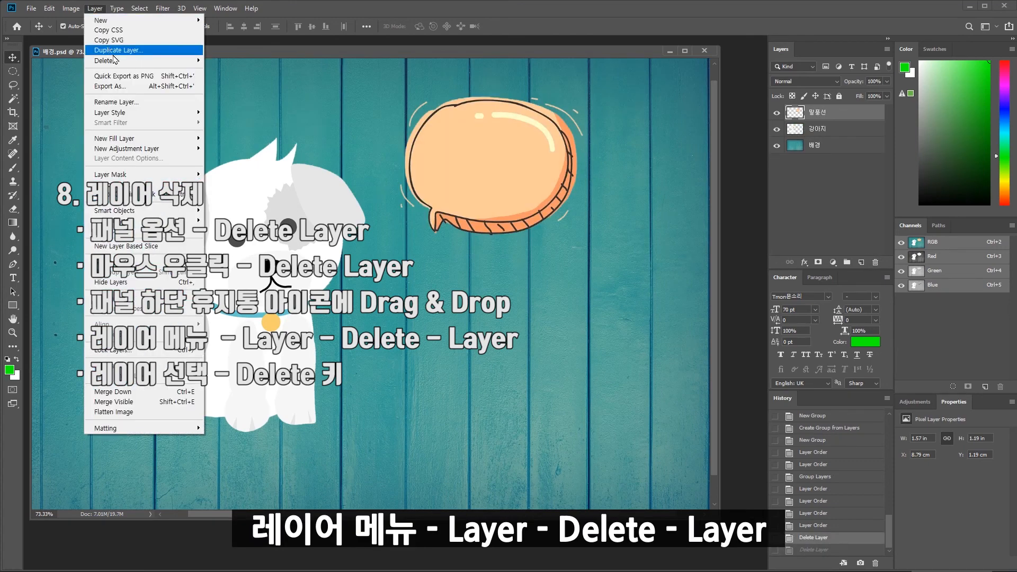
mouse_move(127, 61)
click(222, 61)
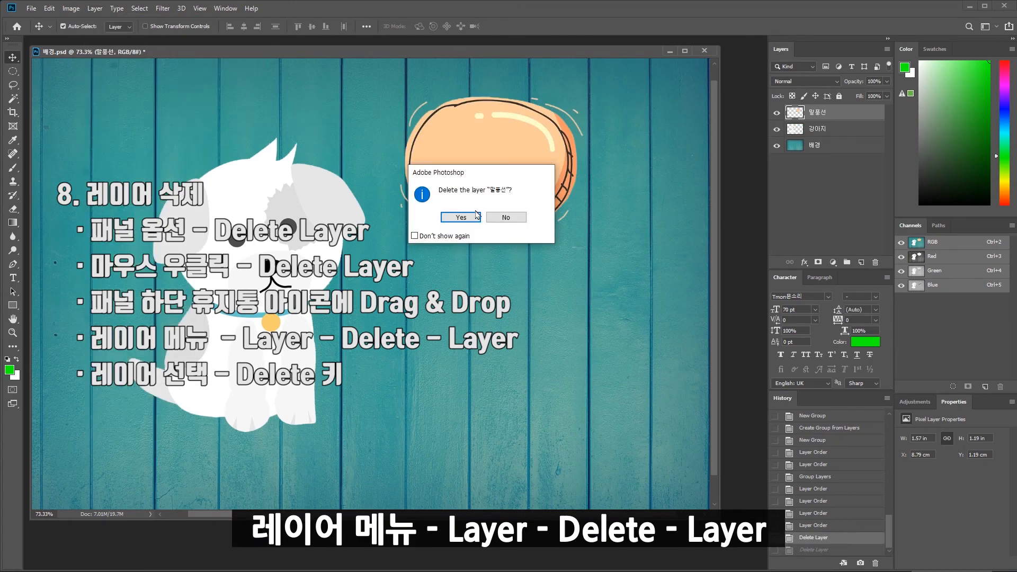
click(455, 217)
key(ctrl+z)
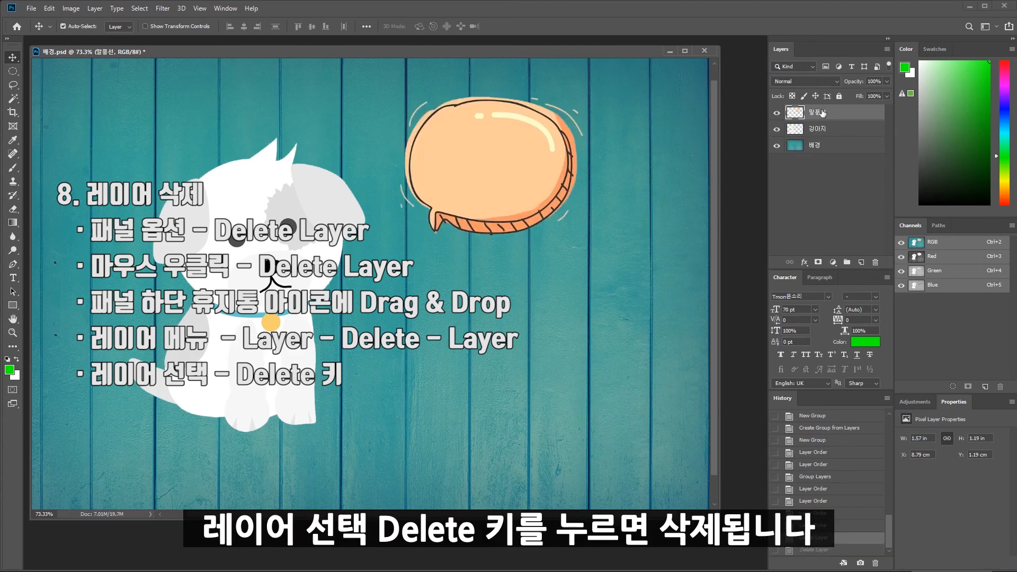
key(Delete)
key(ctrl+z)
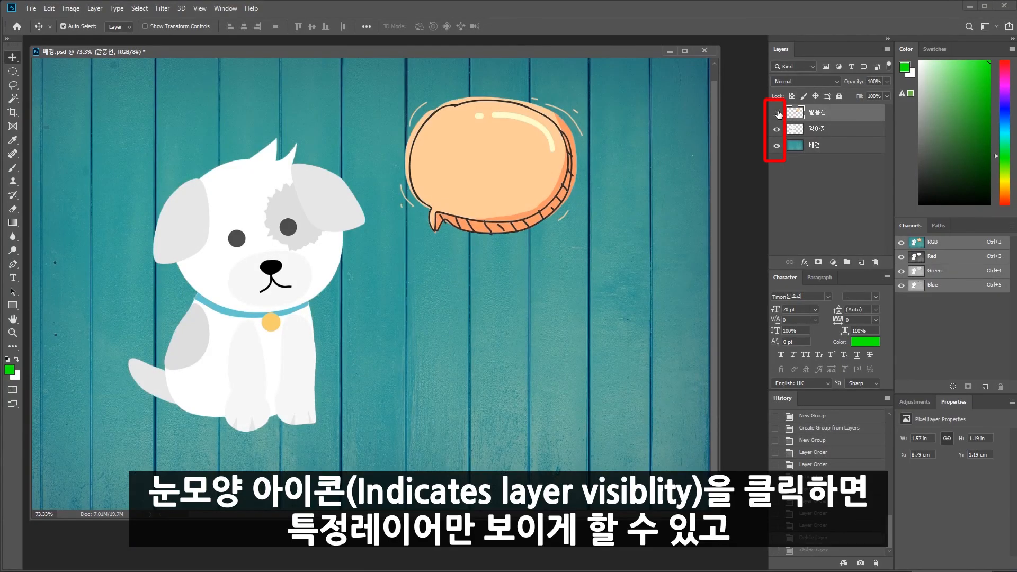
- Hide and show the 말풍선, 강아지 and 배경 layers one after another
click(776, 112)
click(777, 113)
click(777, 128)
click(777, 129)
click(777, 145)
click(777, 146)
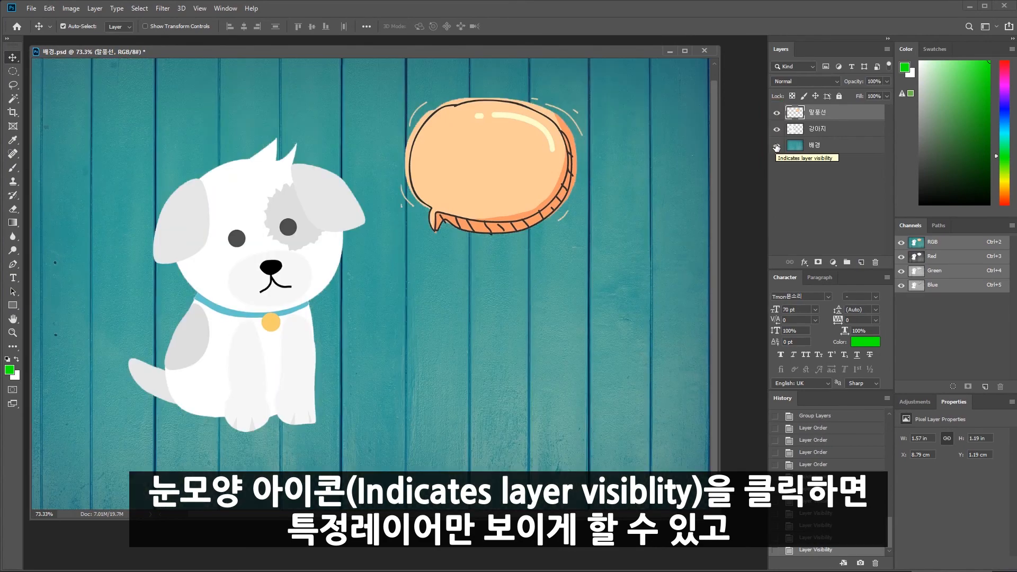
- Lock the 말풍선 layer completely and try painting on the speech bubble with the Brush tool
click(839, 96)
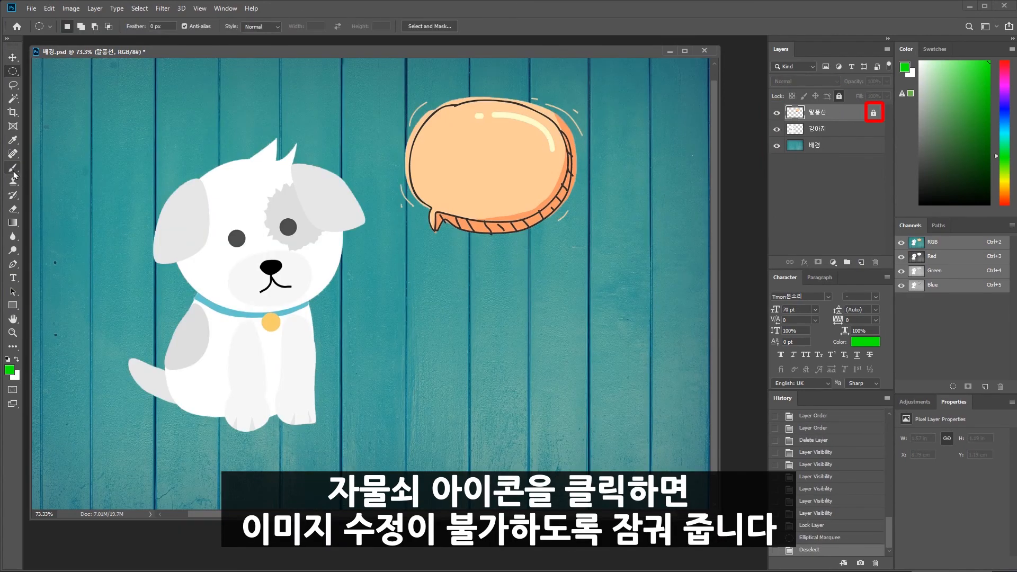
click(14, 169)
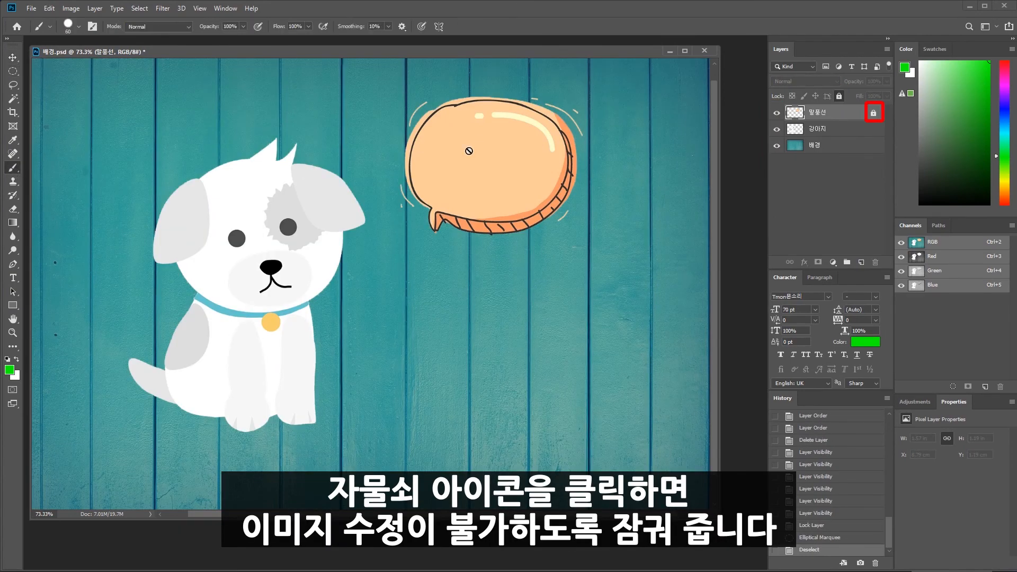
click(480, 141)
click(501, 217)
click(495, 187)
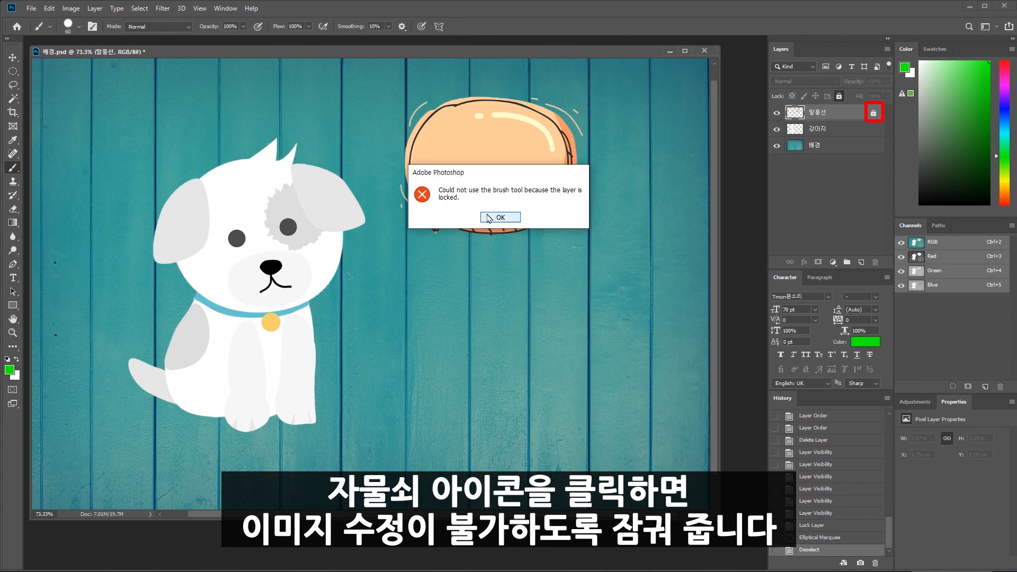
click(503, 221)
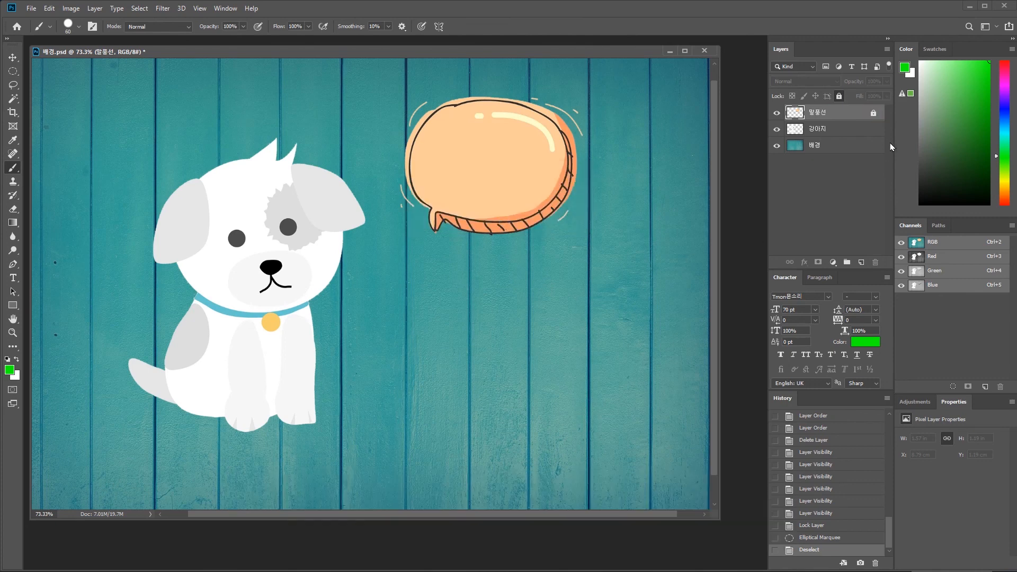